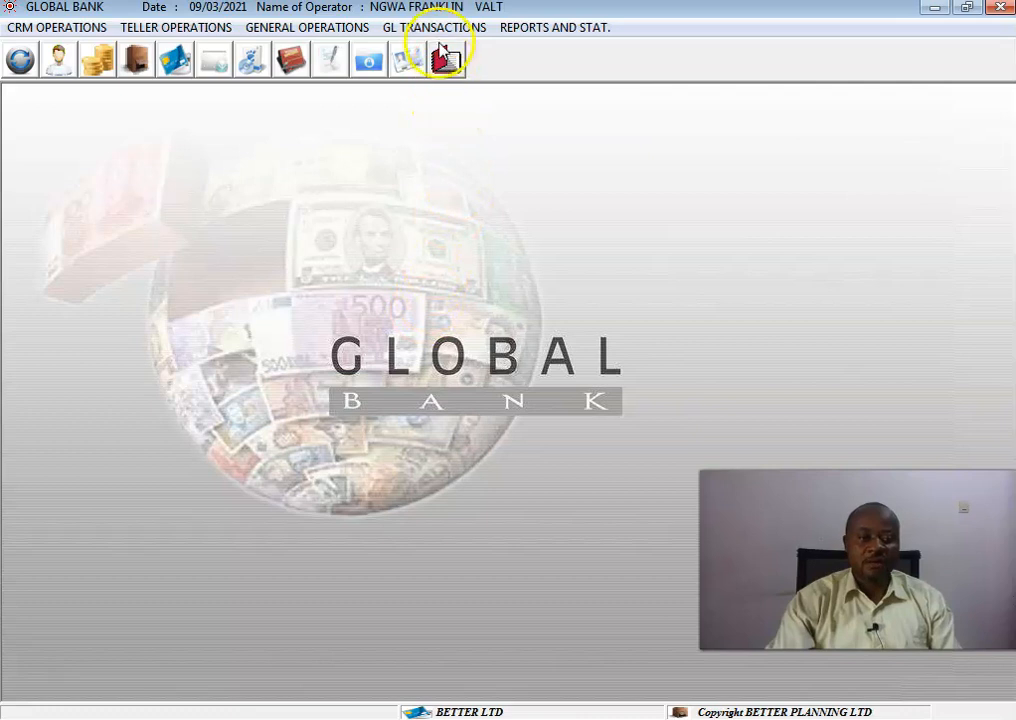
Open the single accounting entry form from the GL transactions accounting entries.
click(441, 33)
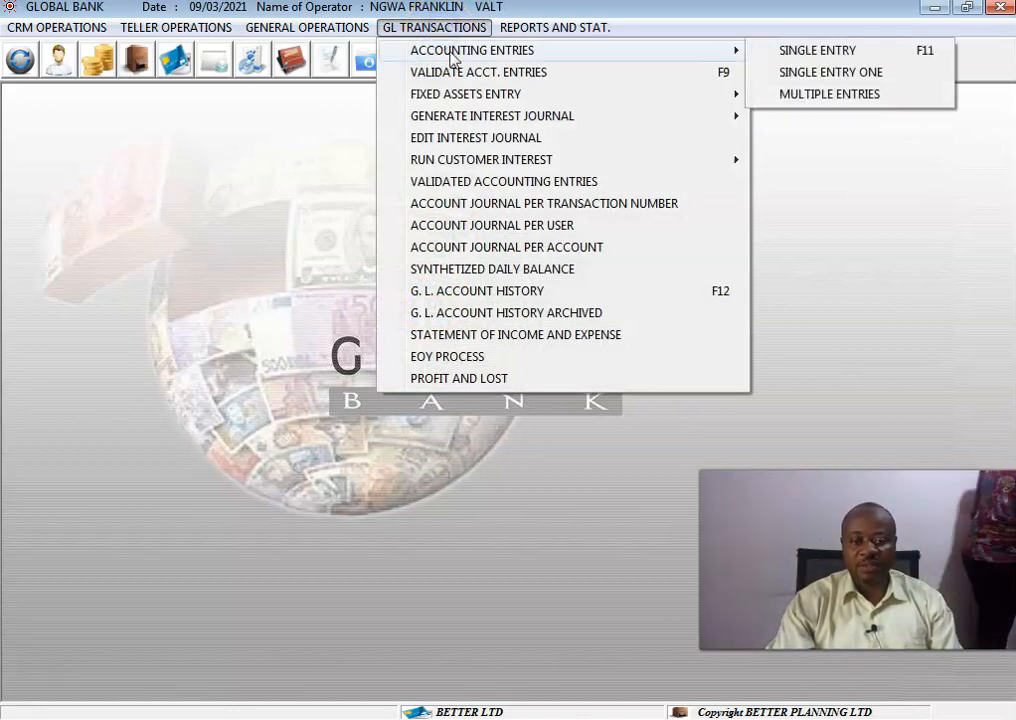
mouse_move(710, 50)
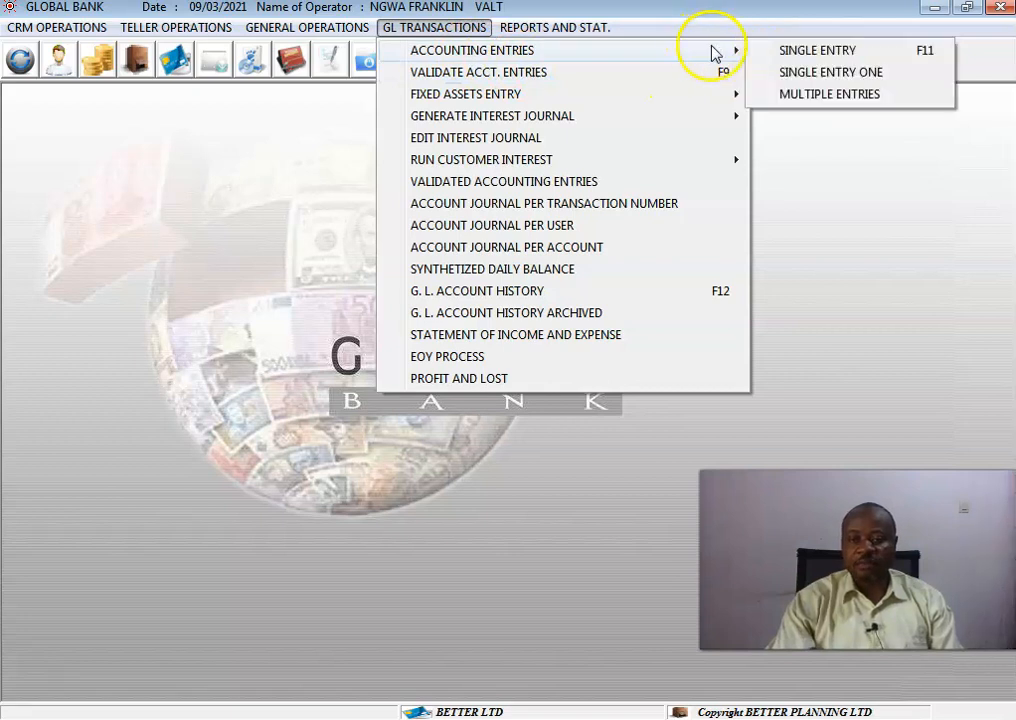
click(799, 57)
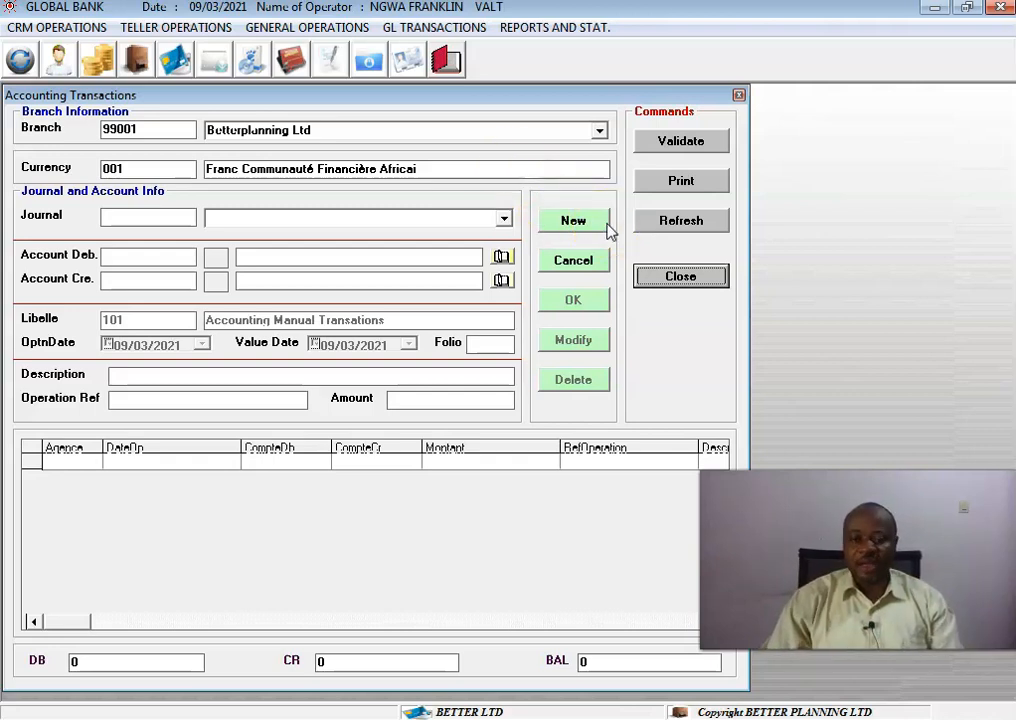
Start a new entry and select the ADMN Administration Journal.
click(575, 228)
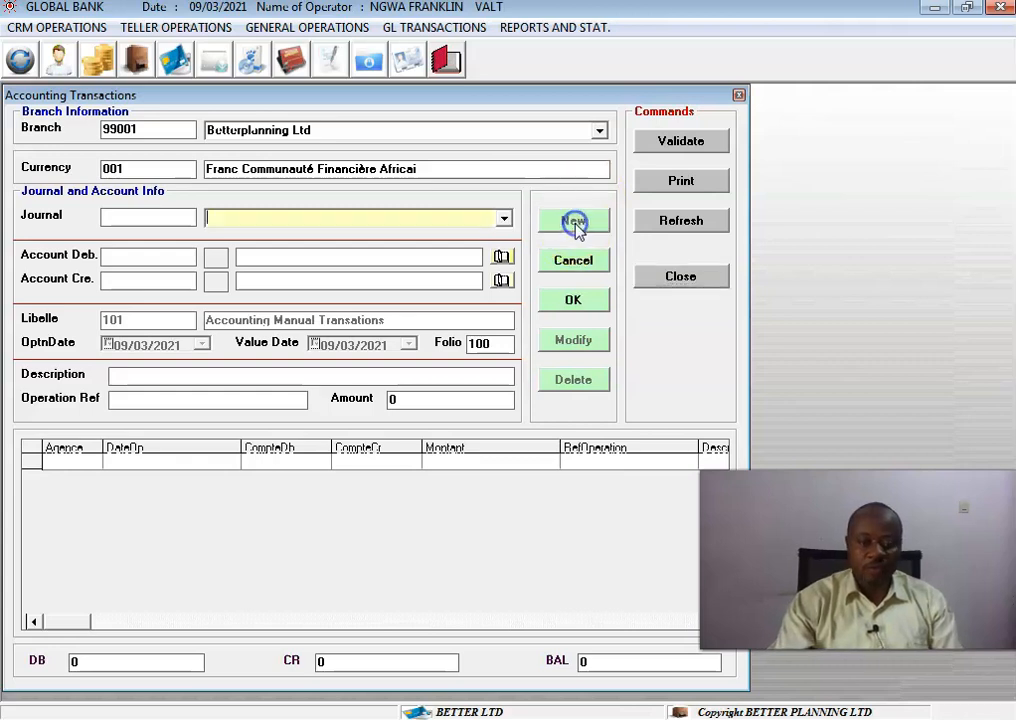
click(505, 219)
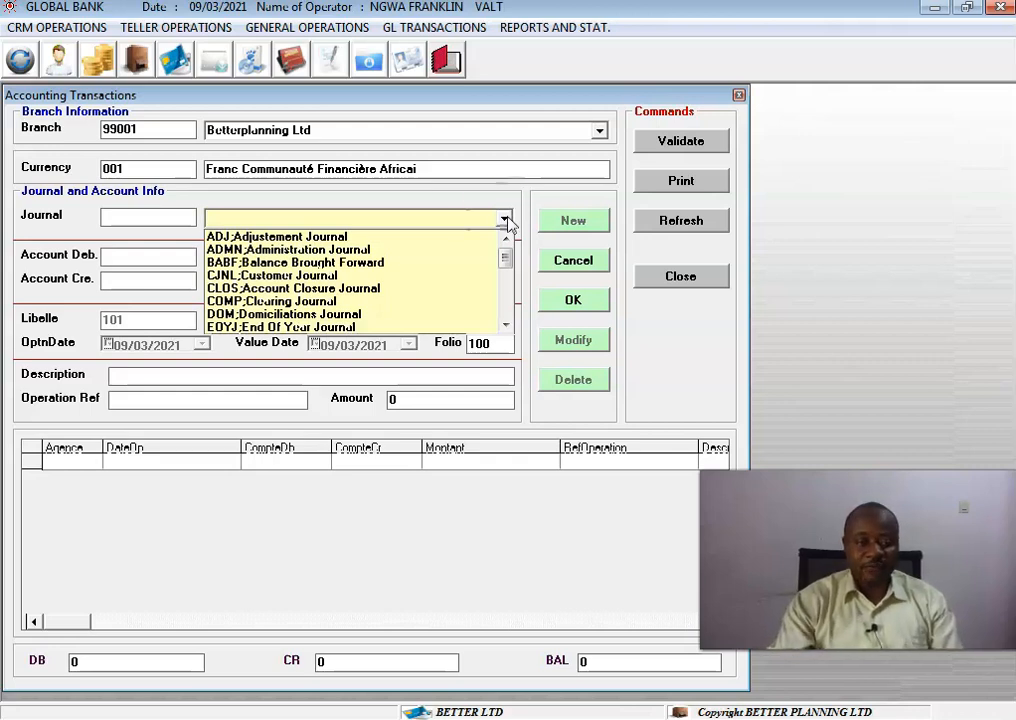
click(418, 250)
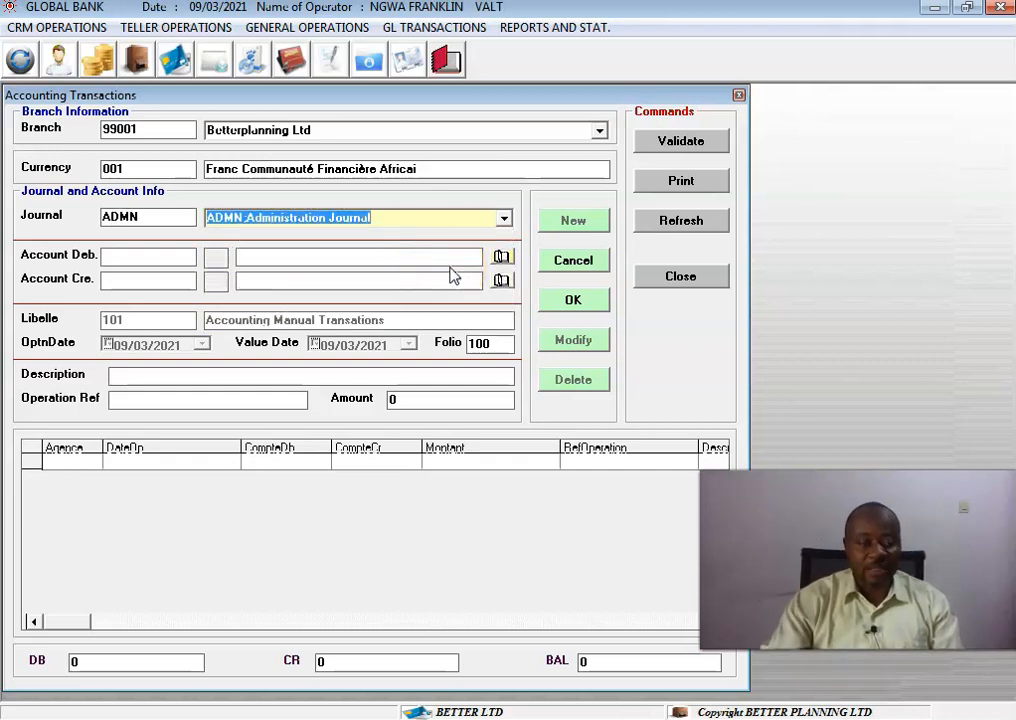
click(501, 256)
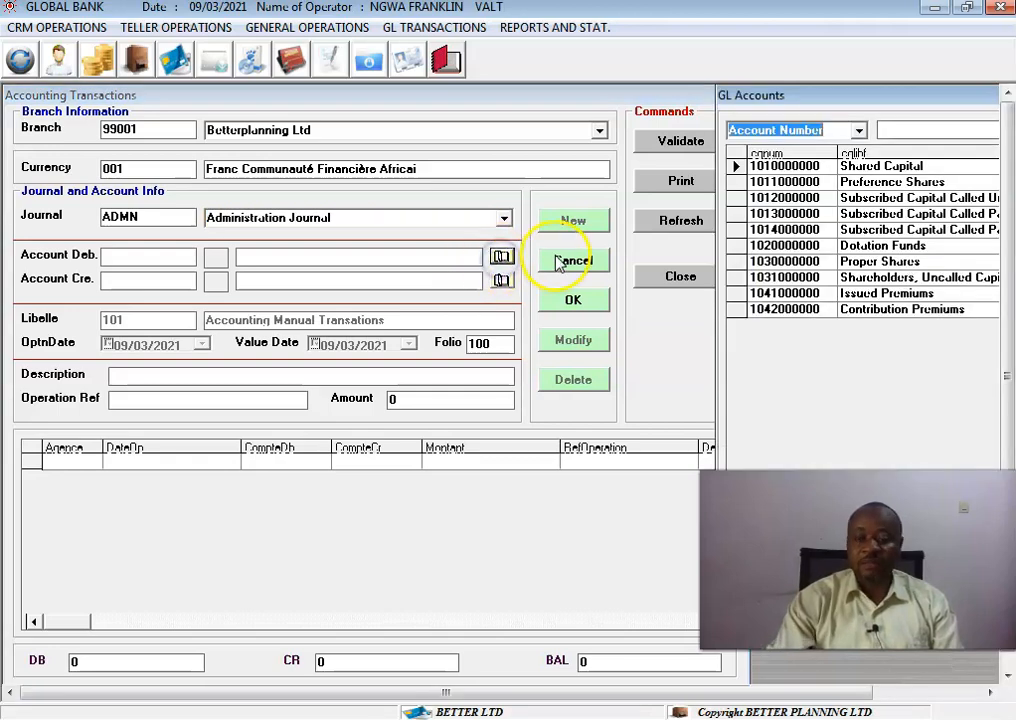
click(905, 129)
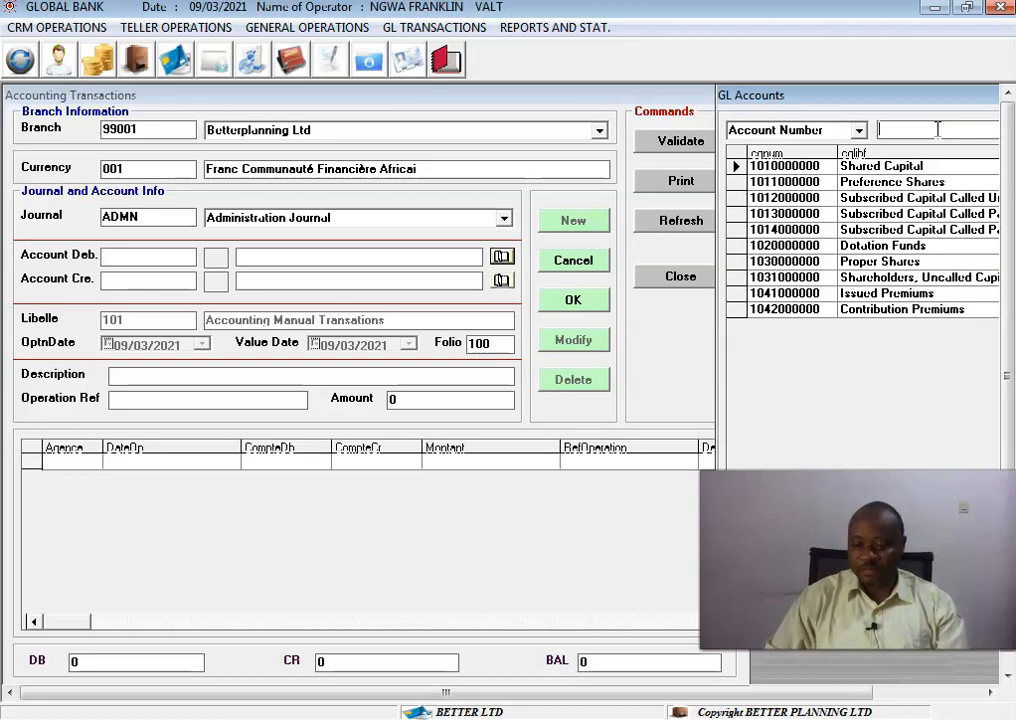
text(22)
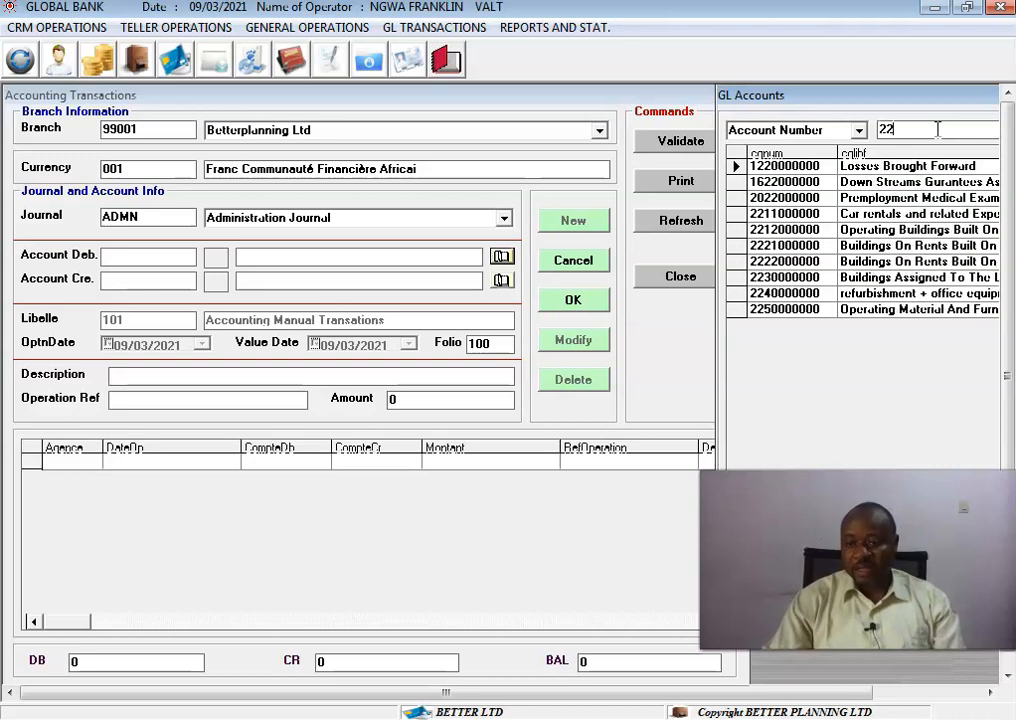
double_click(916, 316)
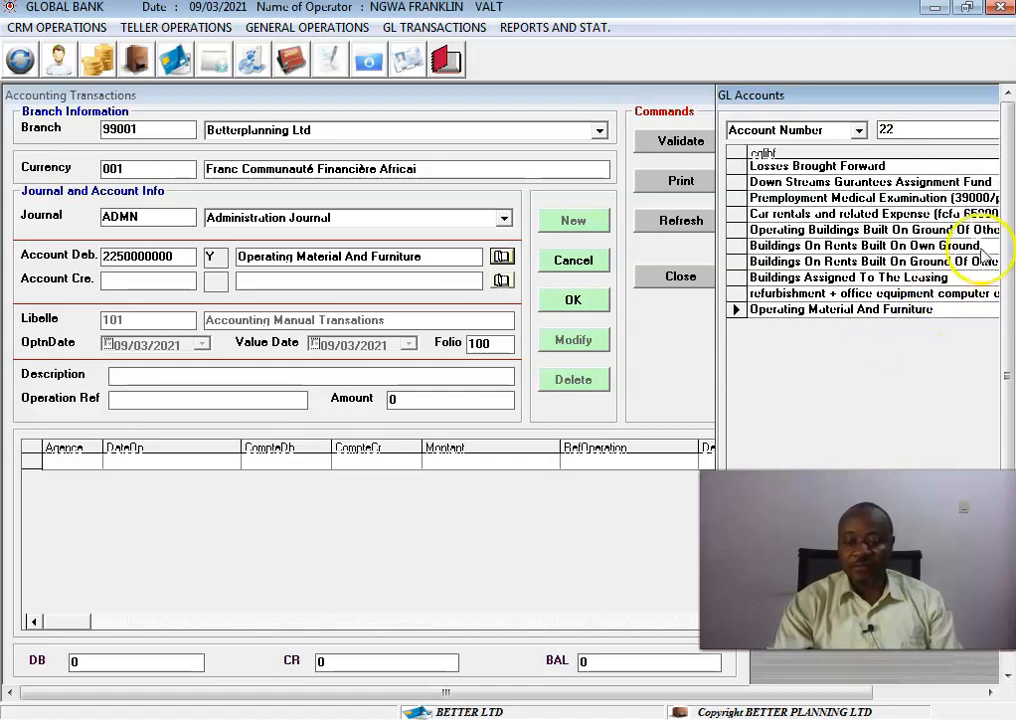
drag(955, 100, 760, 138)
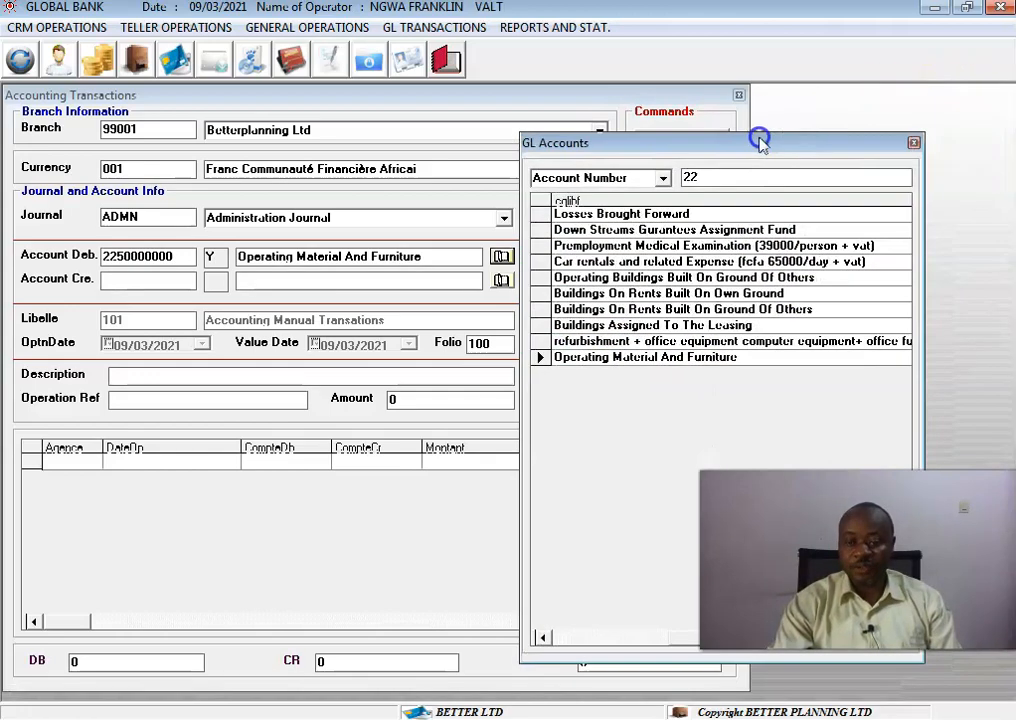
click(910, 141)
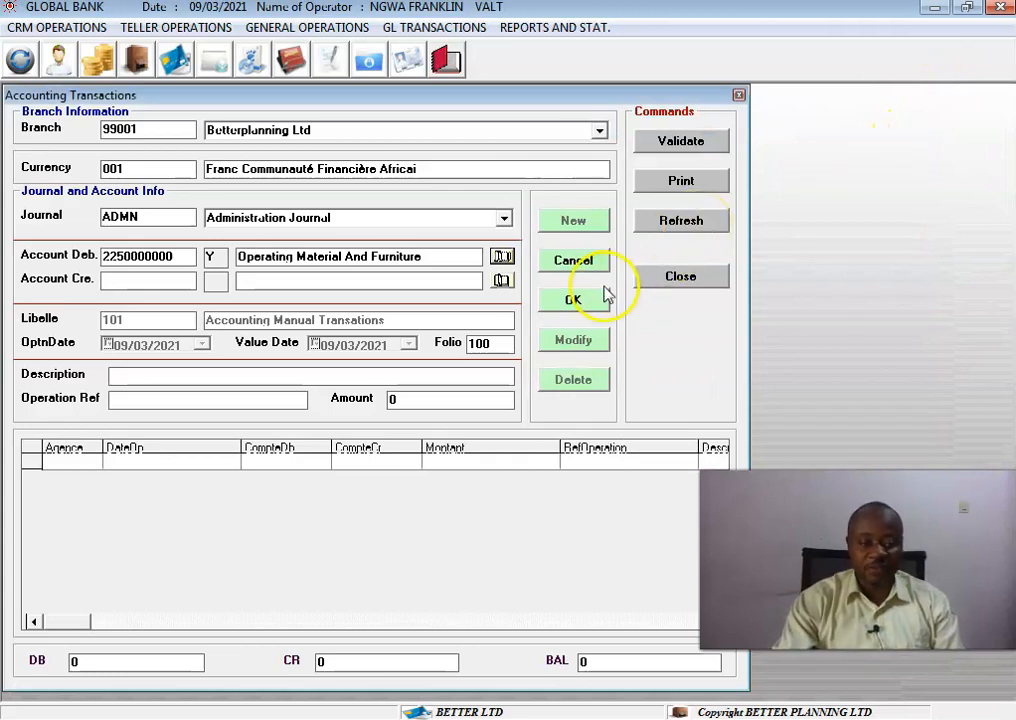
click(501, 280)
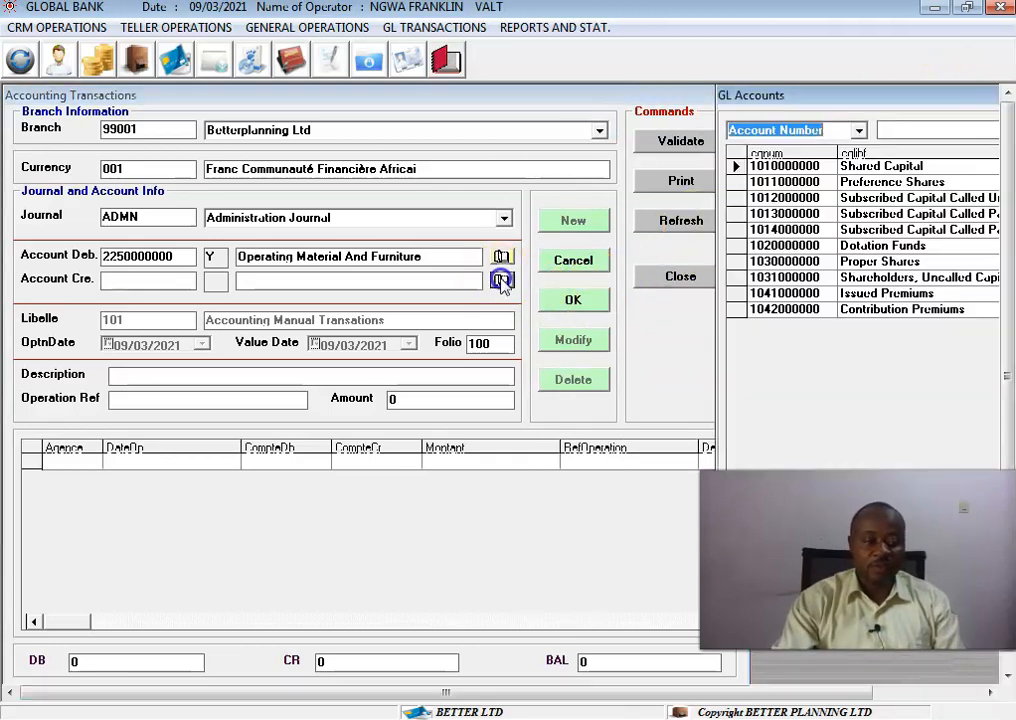
click(946, 129)
text(56)
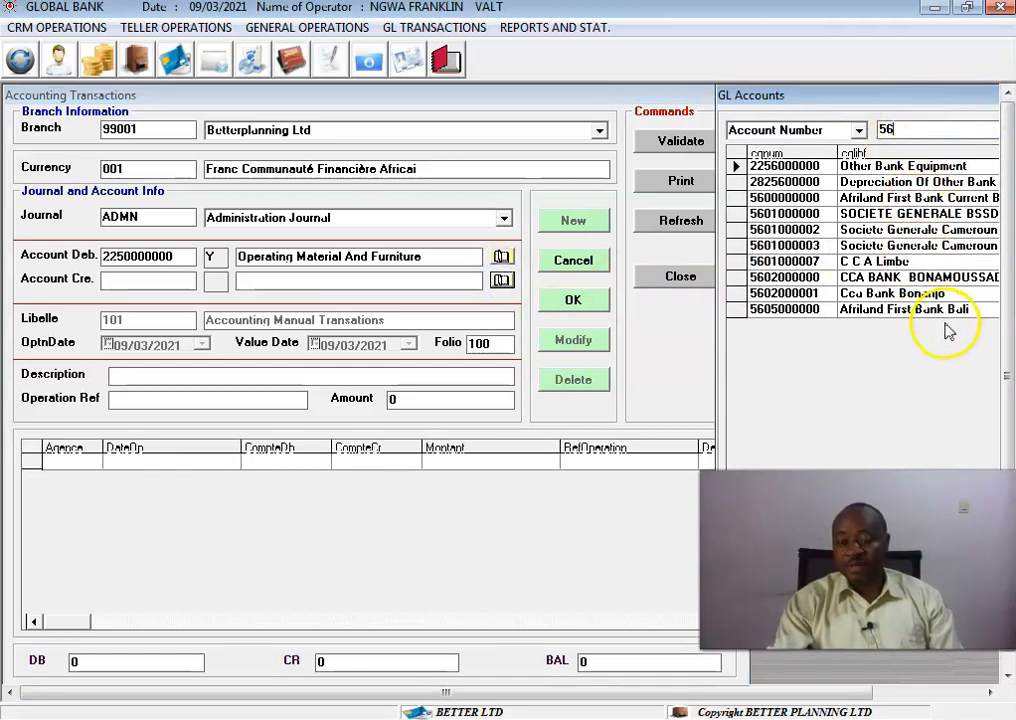
double_click(916, 260)
drag(980, 118, 841, 141)
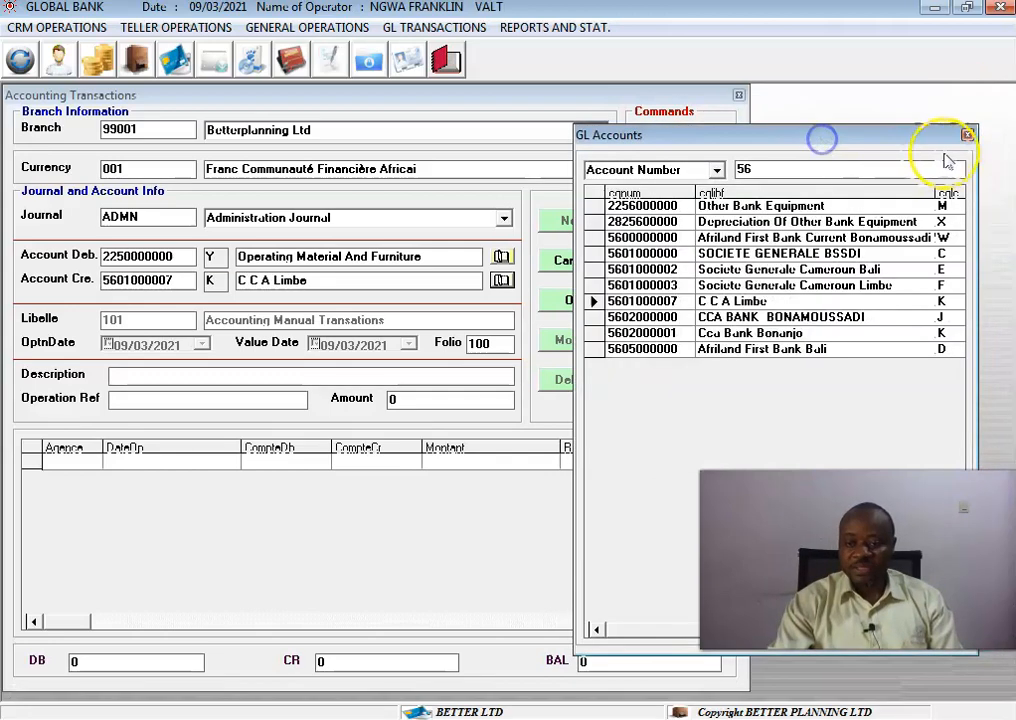
click(968, 135)
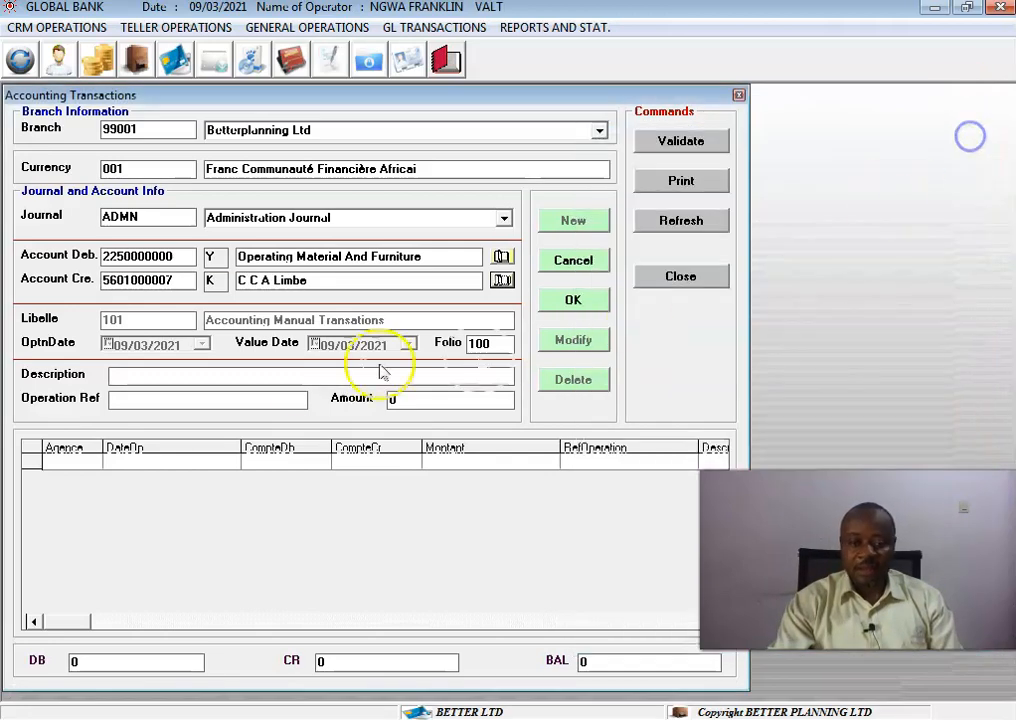
Enter the description PRINTER FOR HEAD.
click(305, 375)
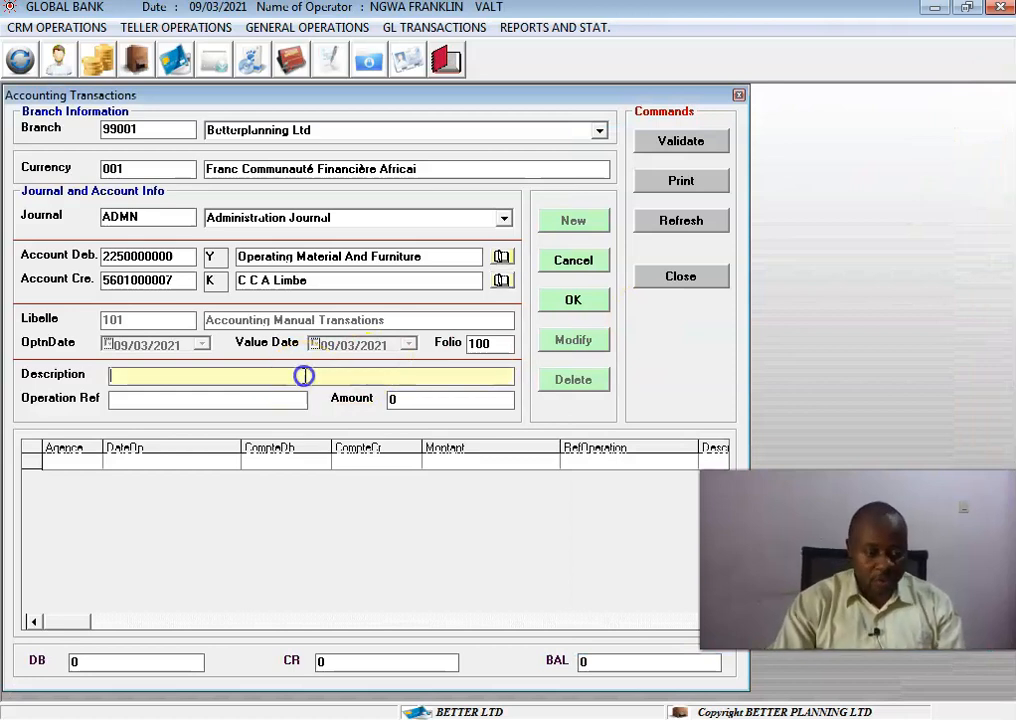
text(DE:C)
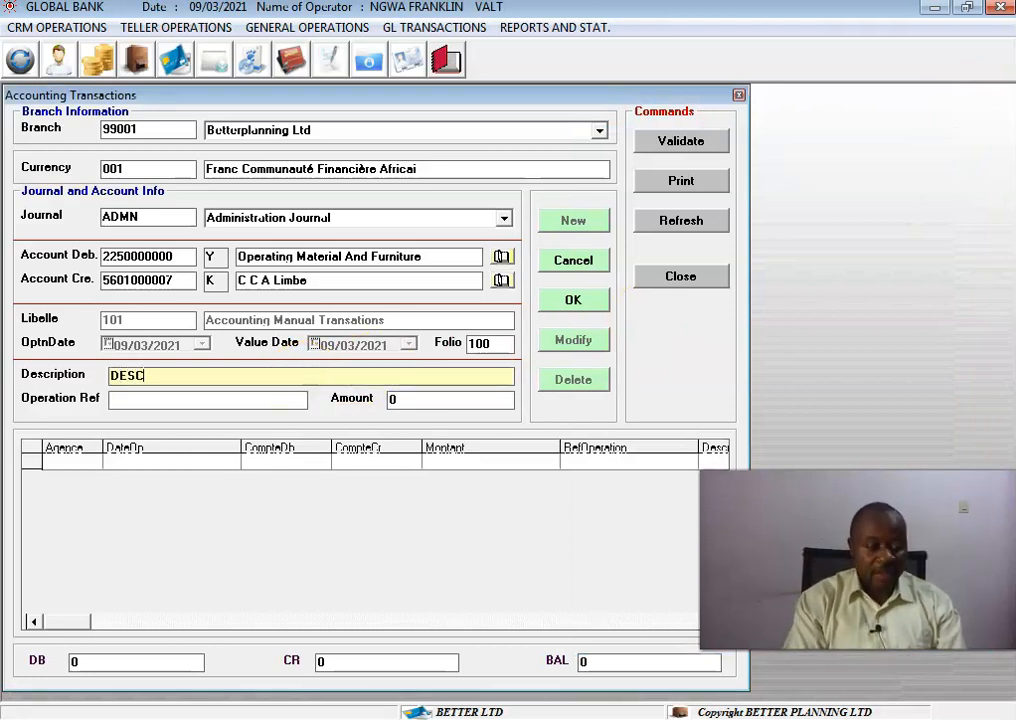
key(BackSpace)
key(BackSpace)
key(BackSpace)
key(BackSpace)
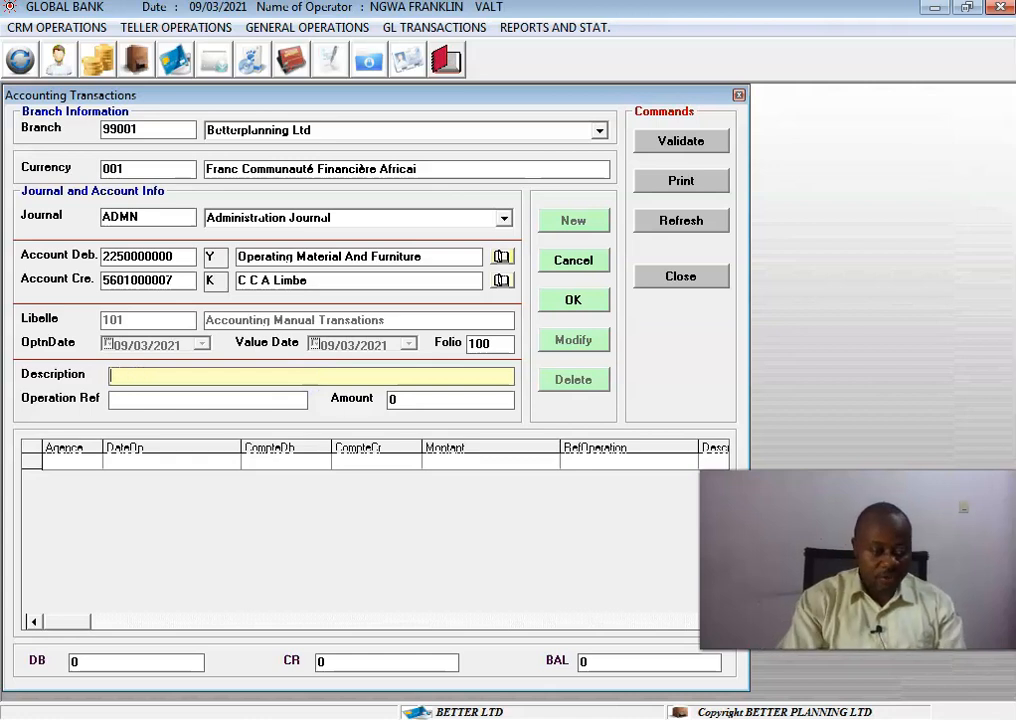
text(PRINTER)
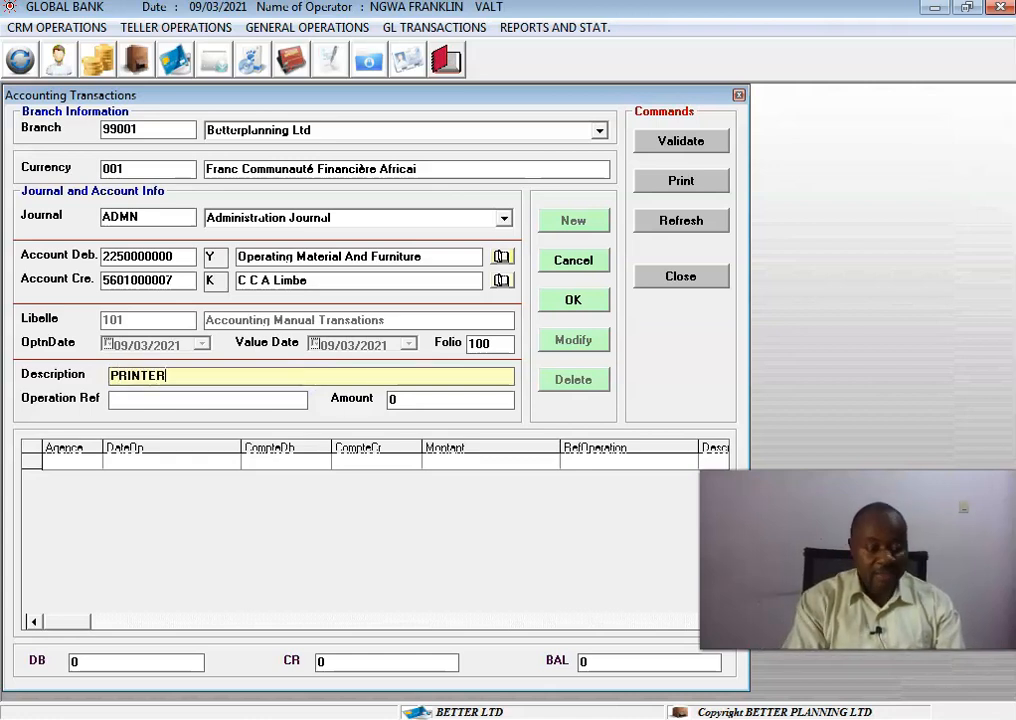
text( B)
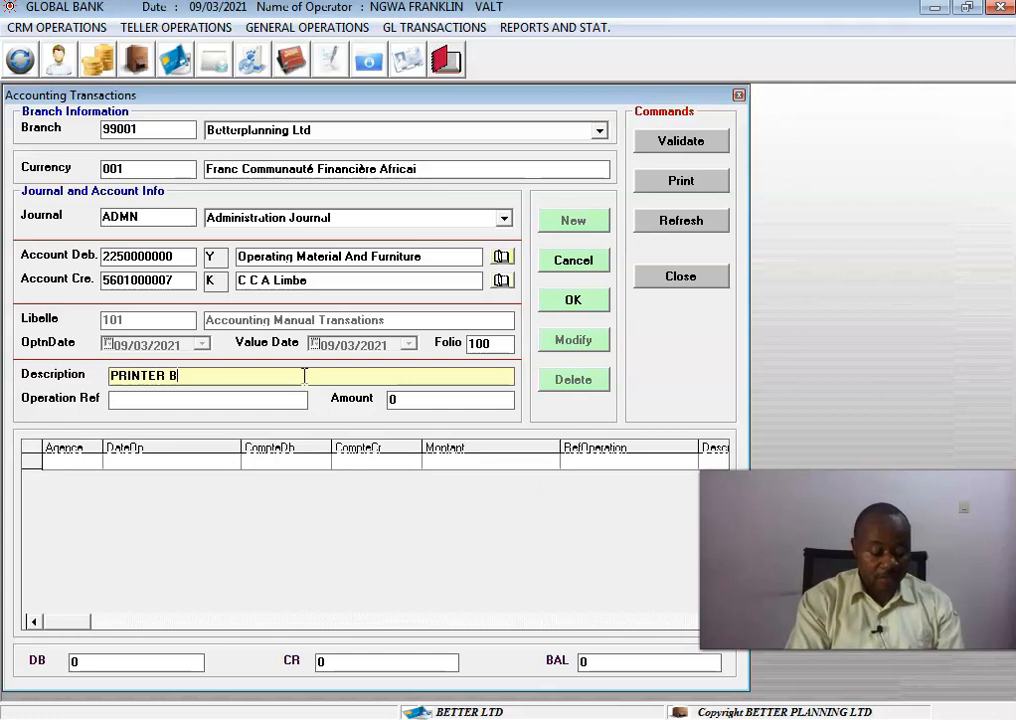
key(BackSpace)
text(FOR HEAD)
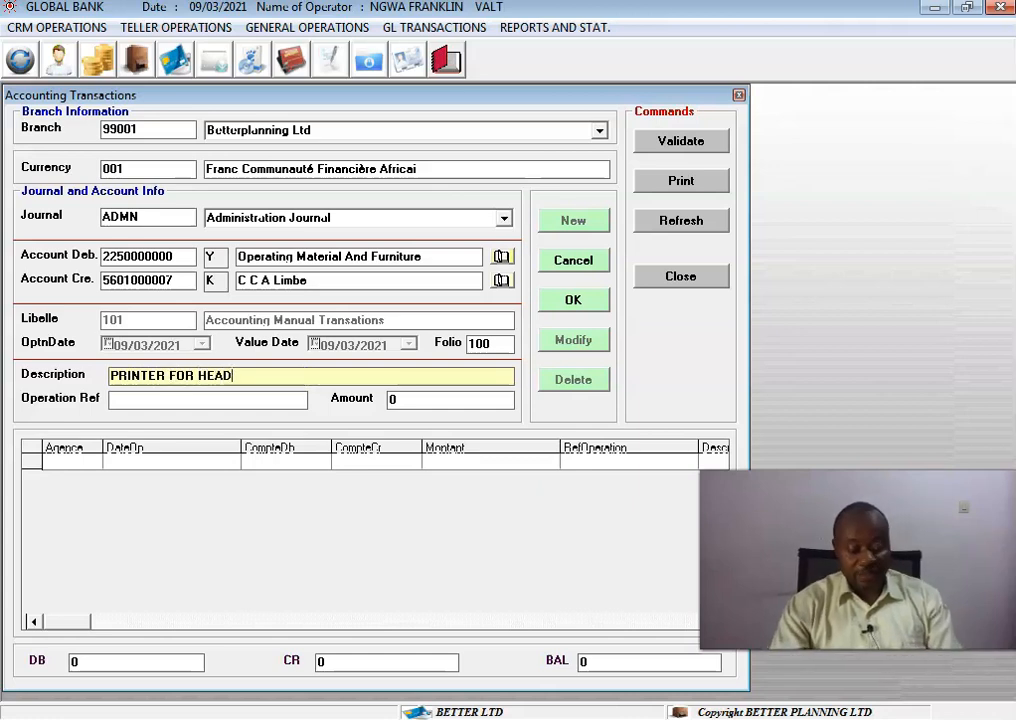
Enter operation reference 852 and amount 45000.
click(235, 399)
text(8N)
text(2)
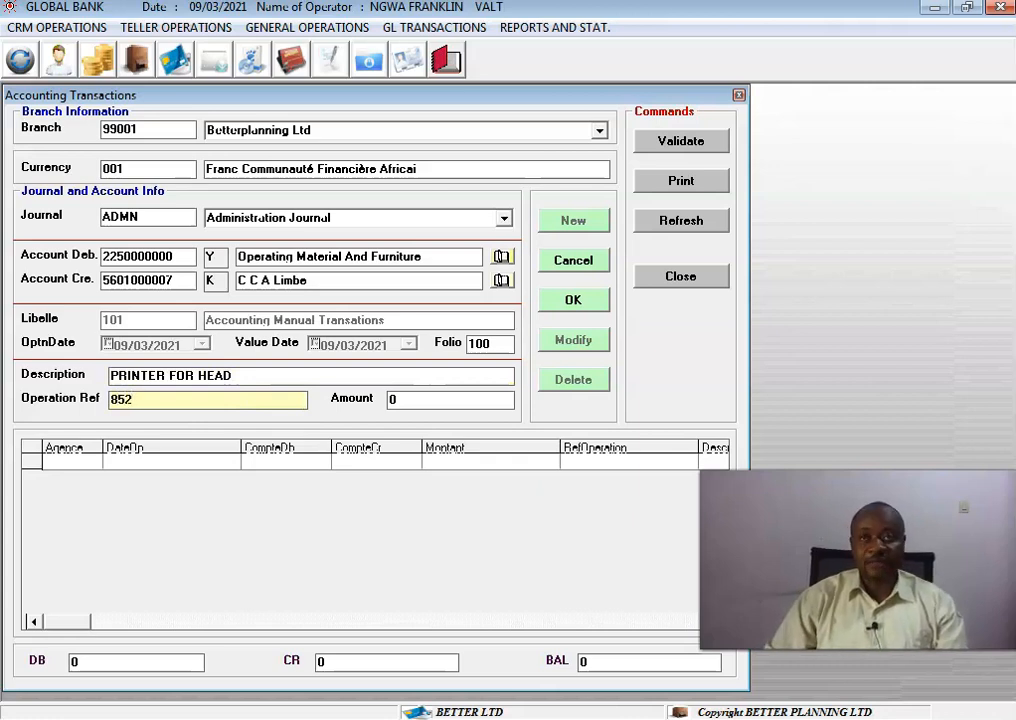
click(453, 398)
text(45000)
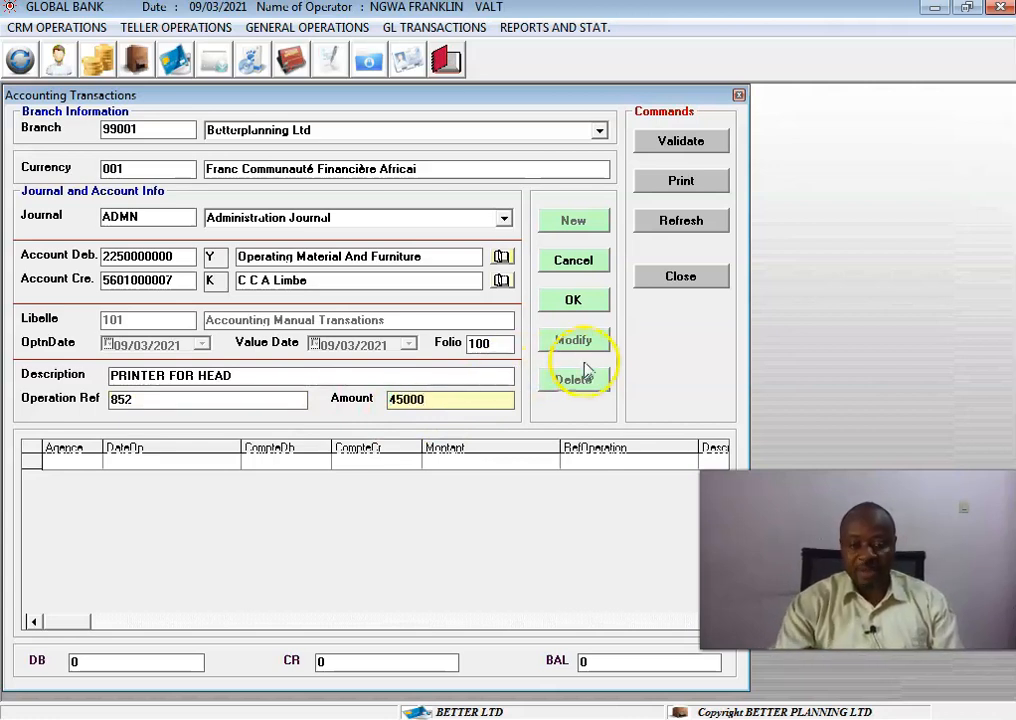
Confirm the entry to add it to the journal lines.
click(584, 306)
click(521, 431)
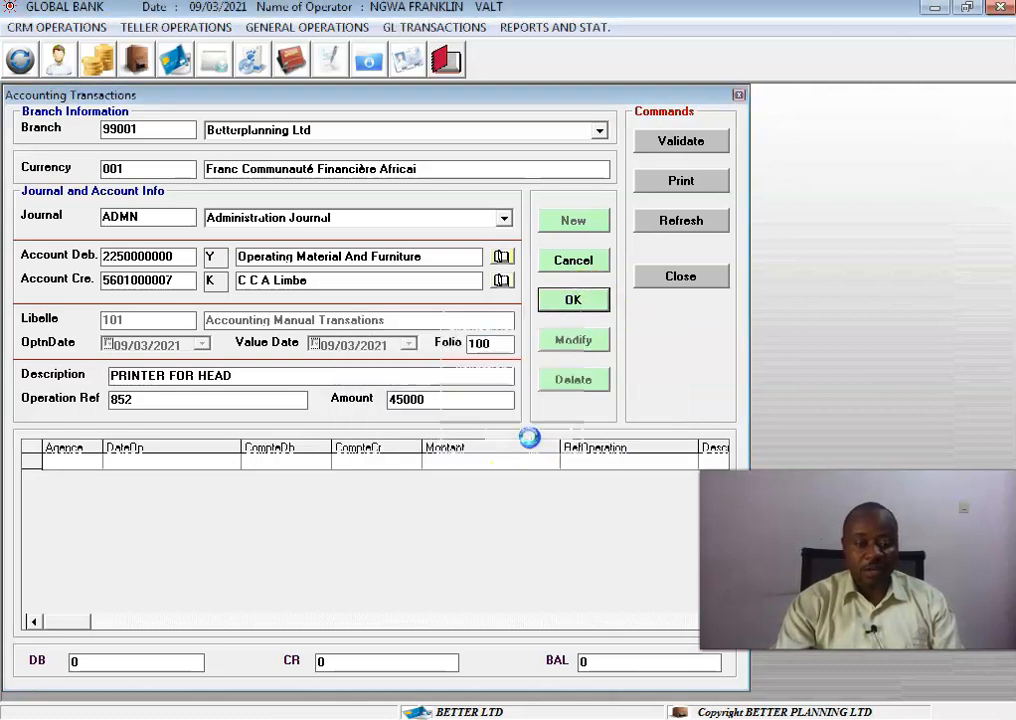
click(528, 430)
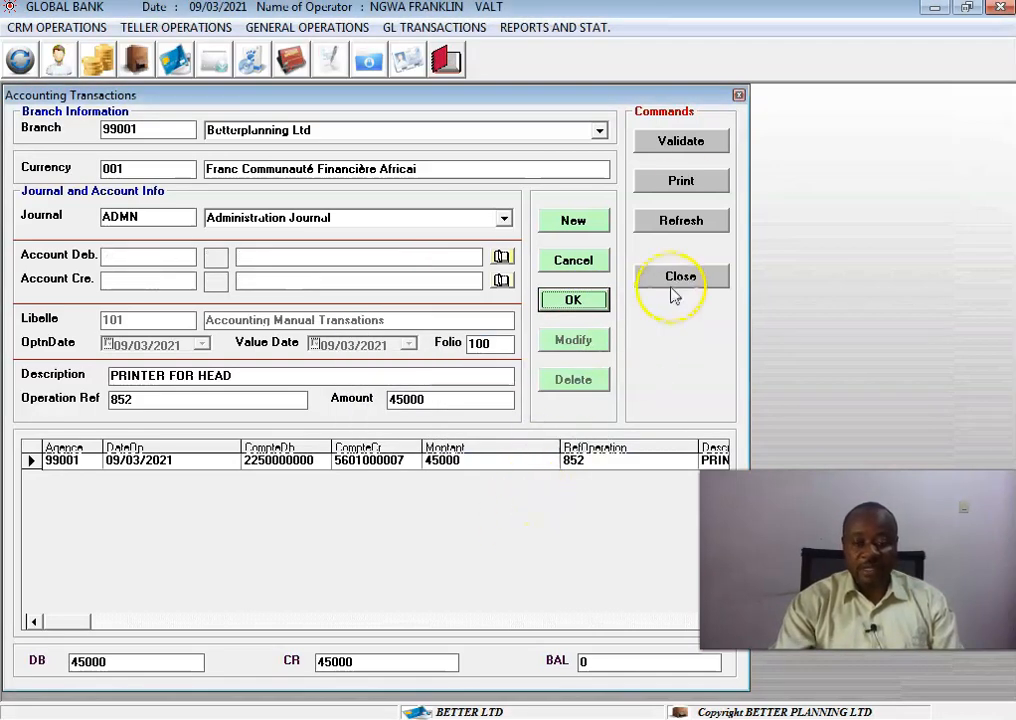
Validate the journal entries and close the accounting transactions report.
click(684, 140)
click(547, 425)
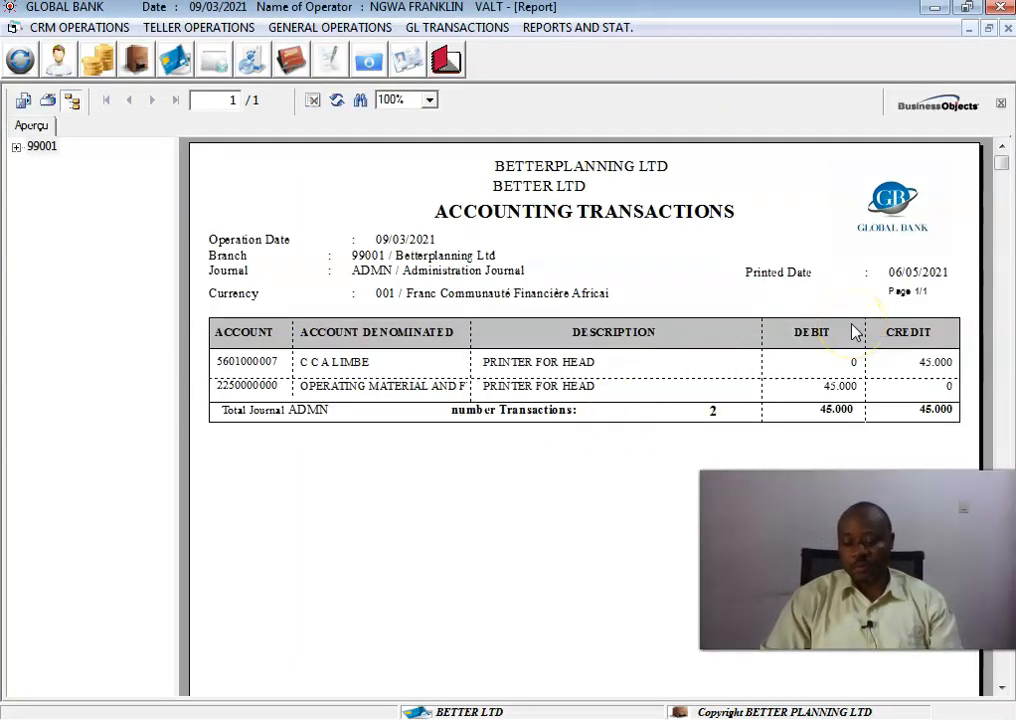
click(1007, 28)
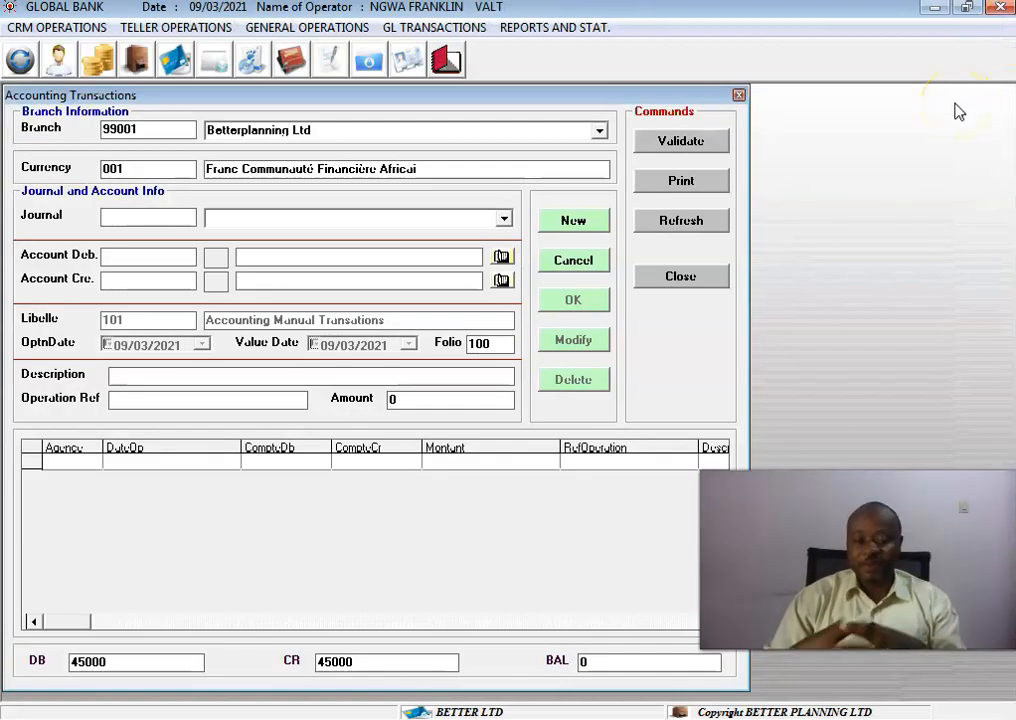
Close the accounting entry form and open the fixed asset acquisition form.
click(739, 95)
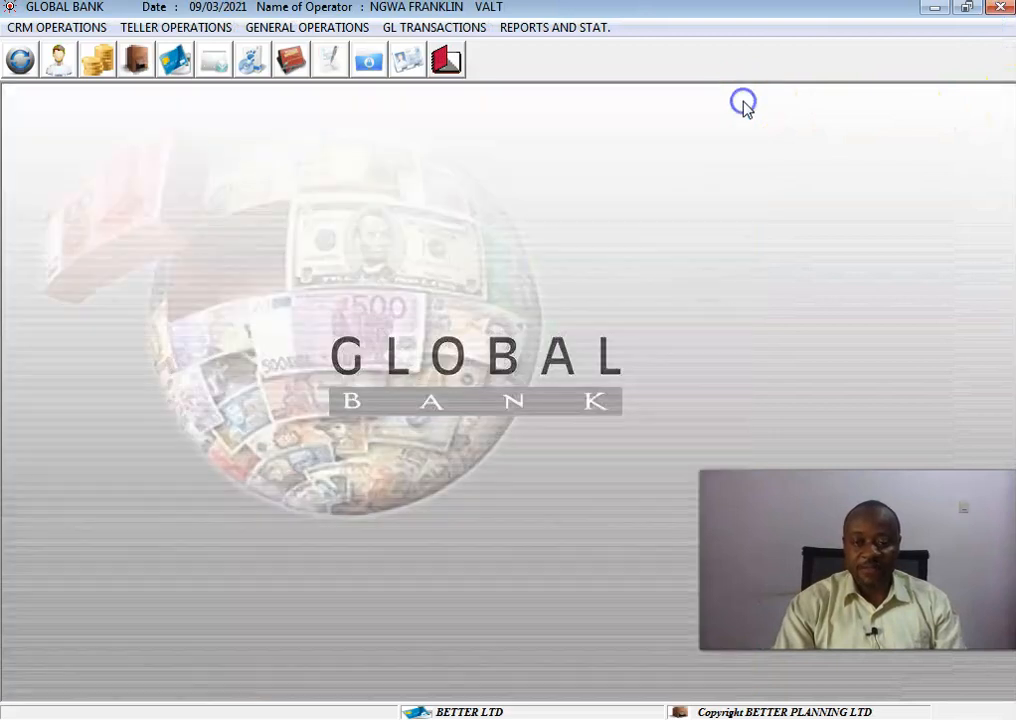
click(459, 29)
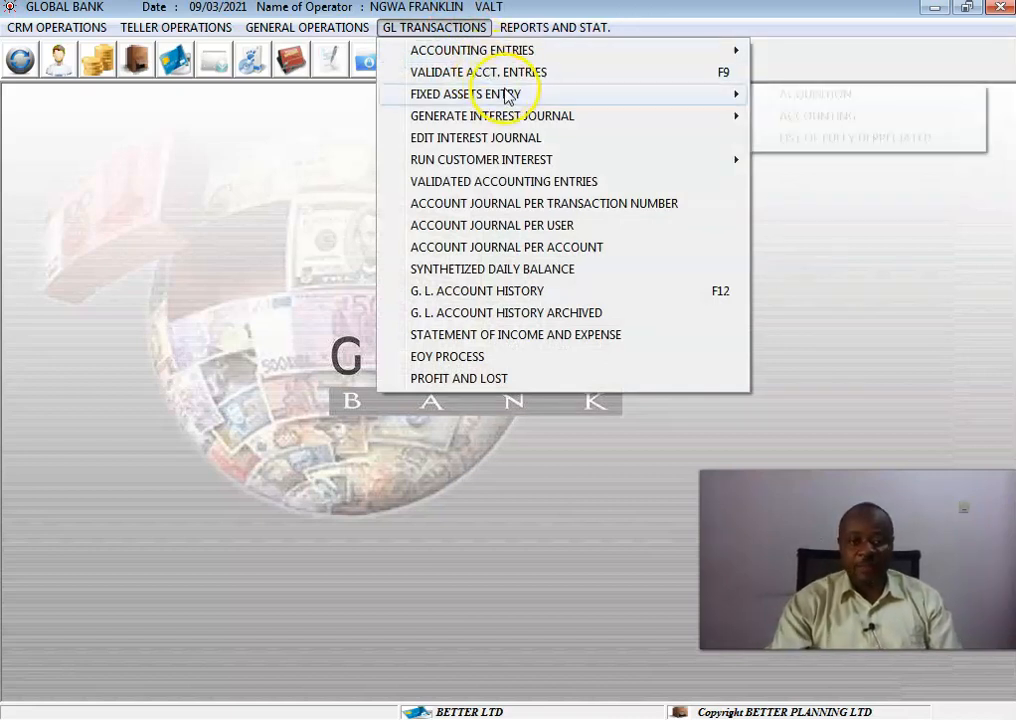
mouse_move(507, 95)
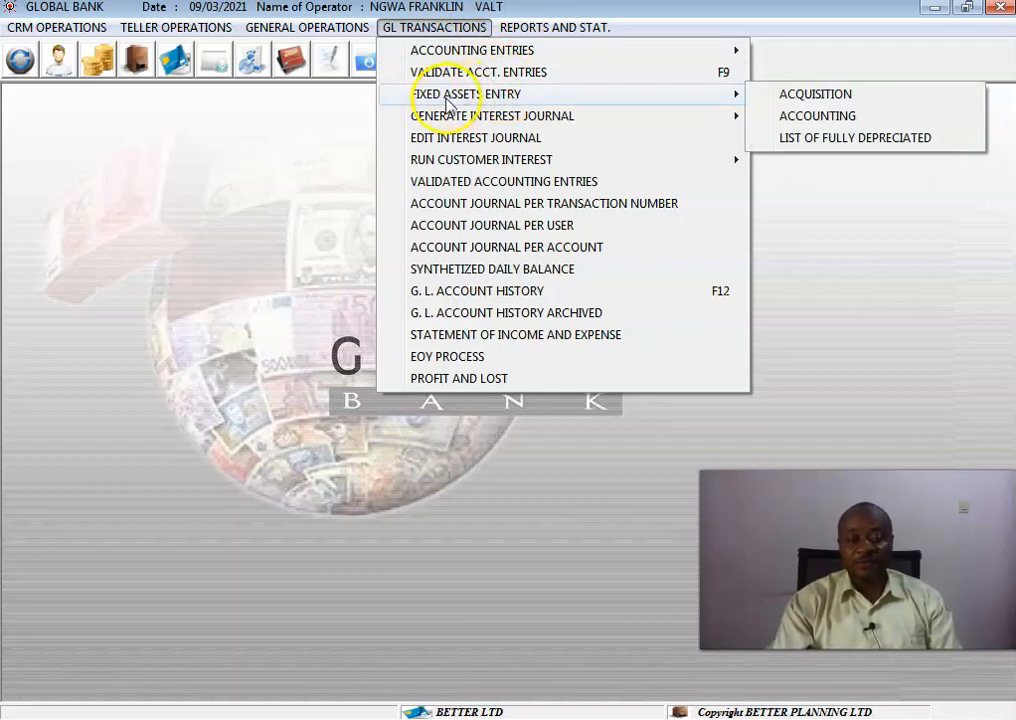
click(816, 96)
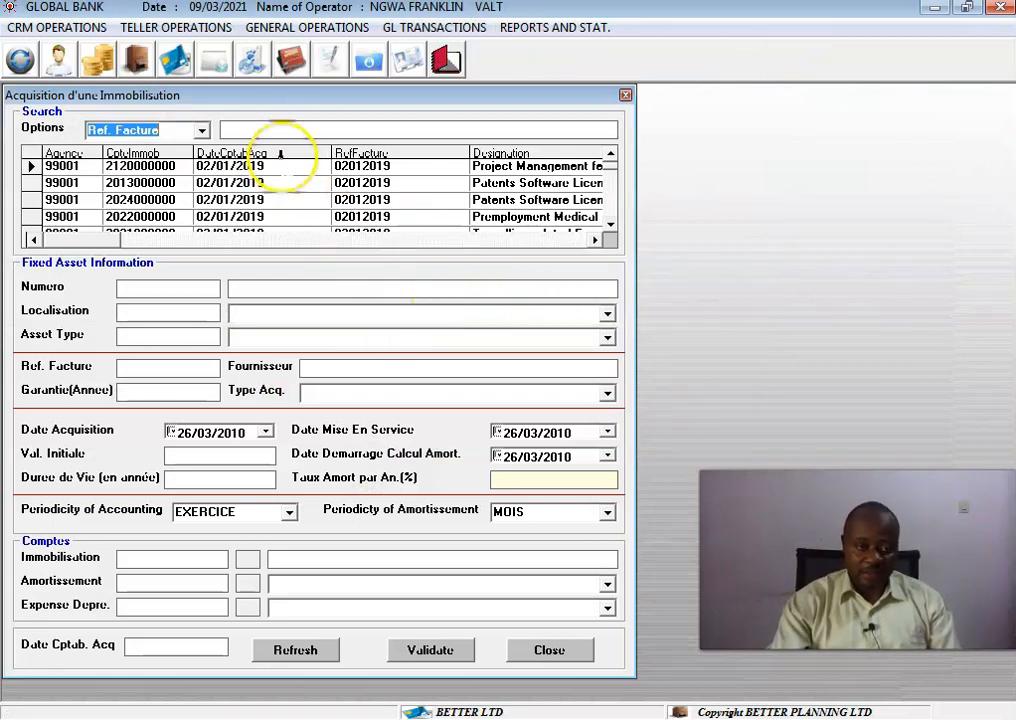
Set the asset search option to Asset Description.
click(282, 126)
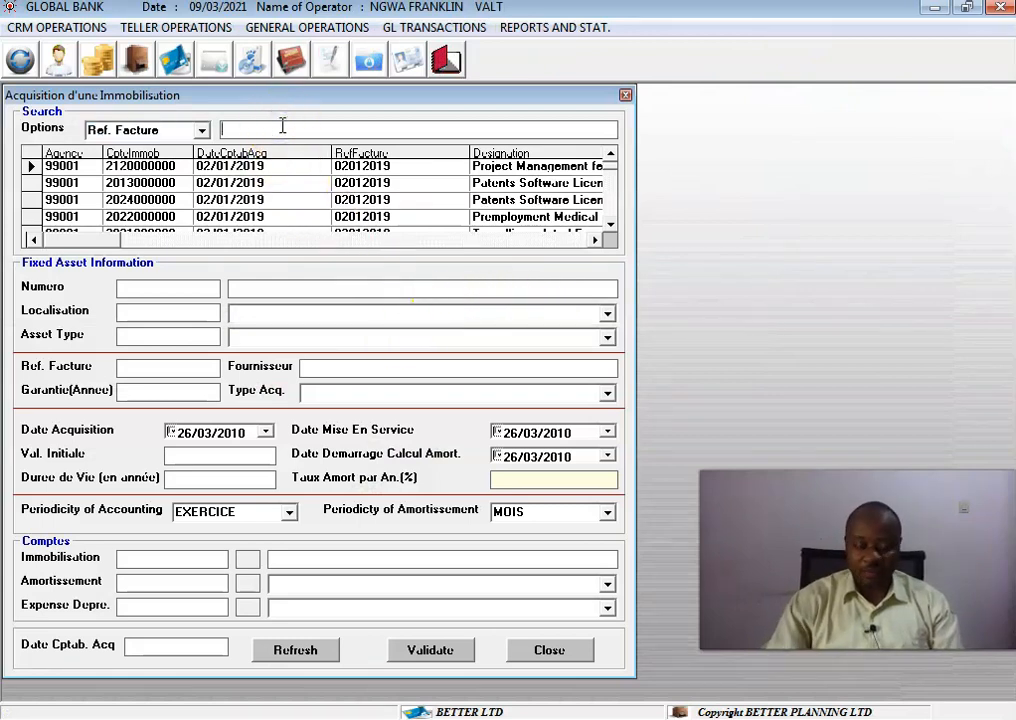
click(203, 132)
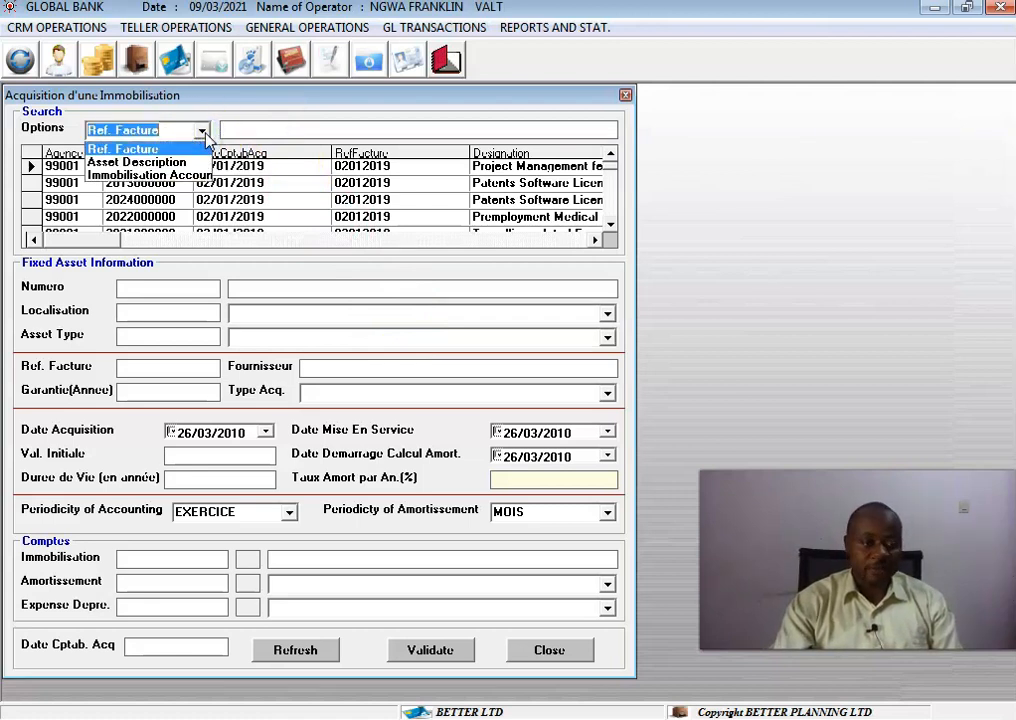
click(200, 162)
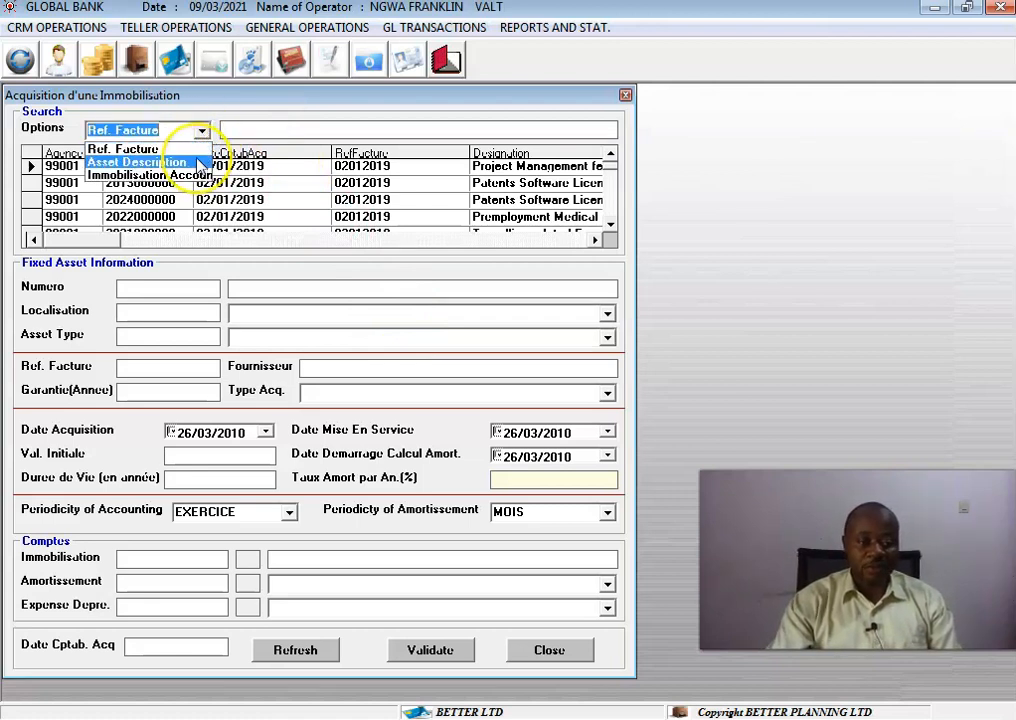
Search for invoice reference 852 and select the matching printer record.
click(249, 128)
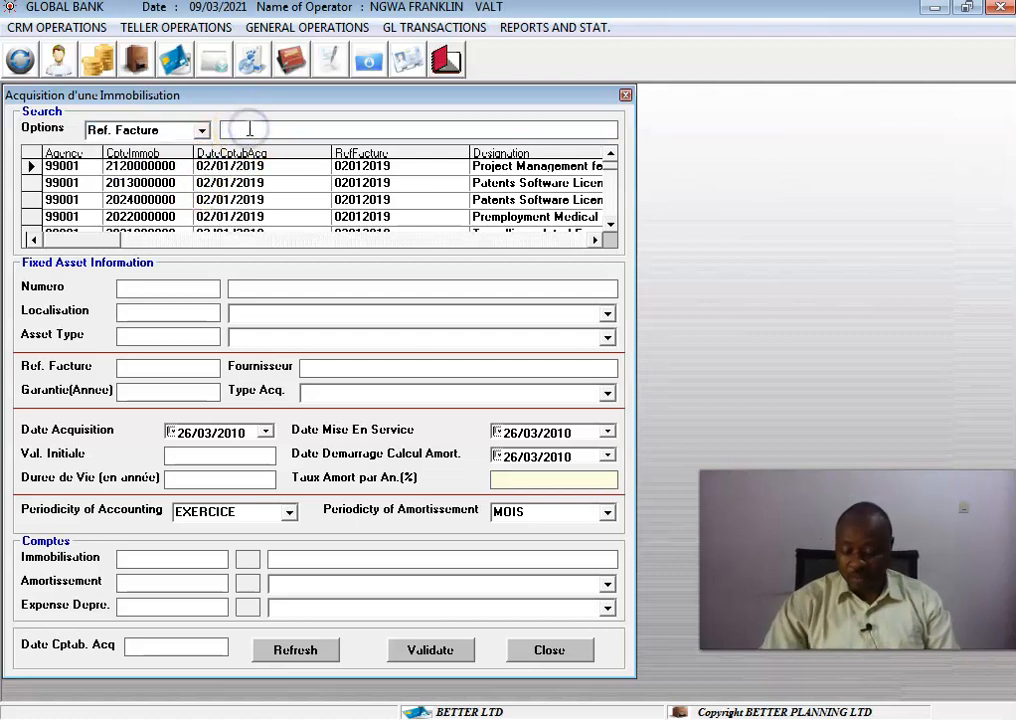
text(852)
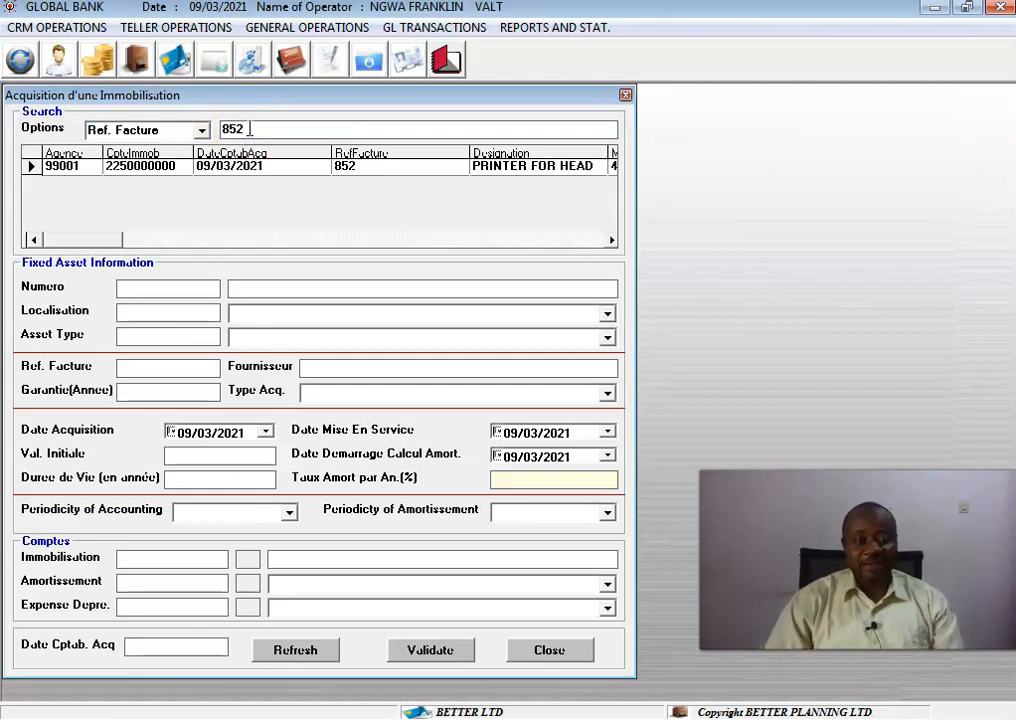
click(398, 170)
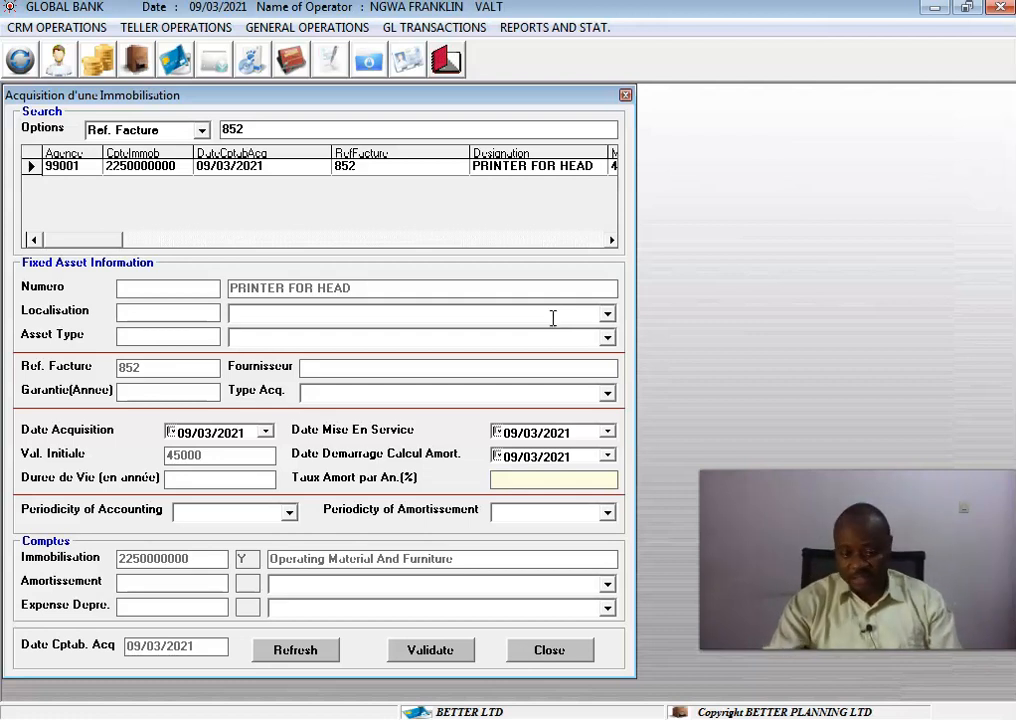
Set the asset's location to 001 Head Quaters and its asset type to 002 ACCOUNTANT'S PRINTER.
click(607, 314)
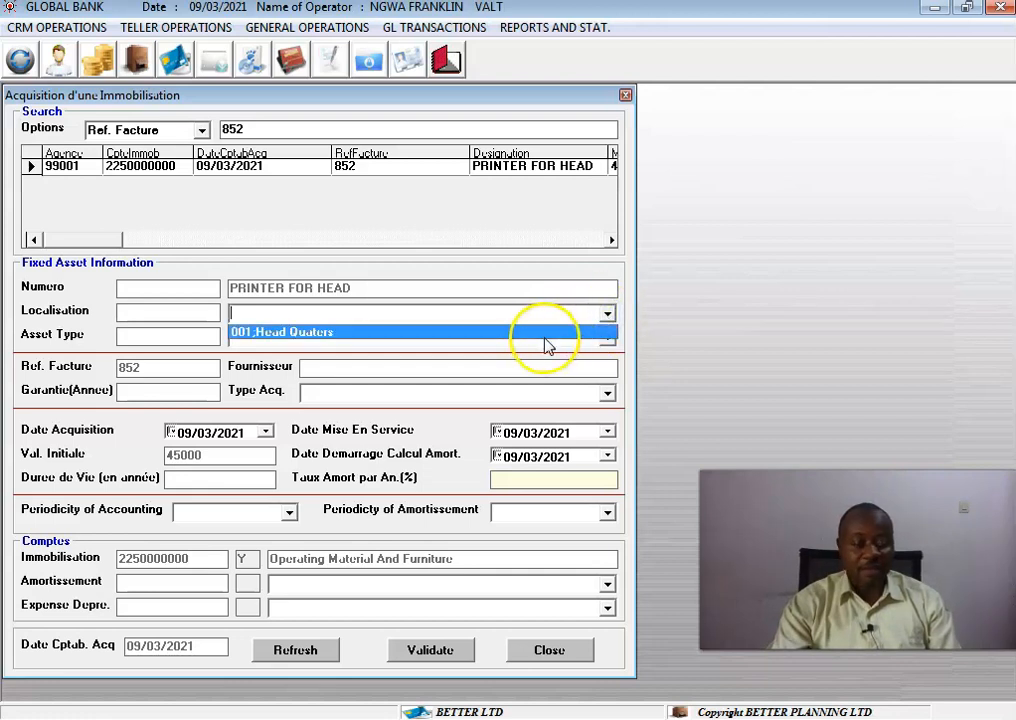
click(547, 338)
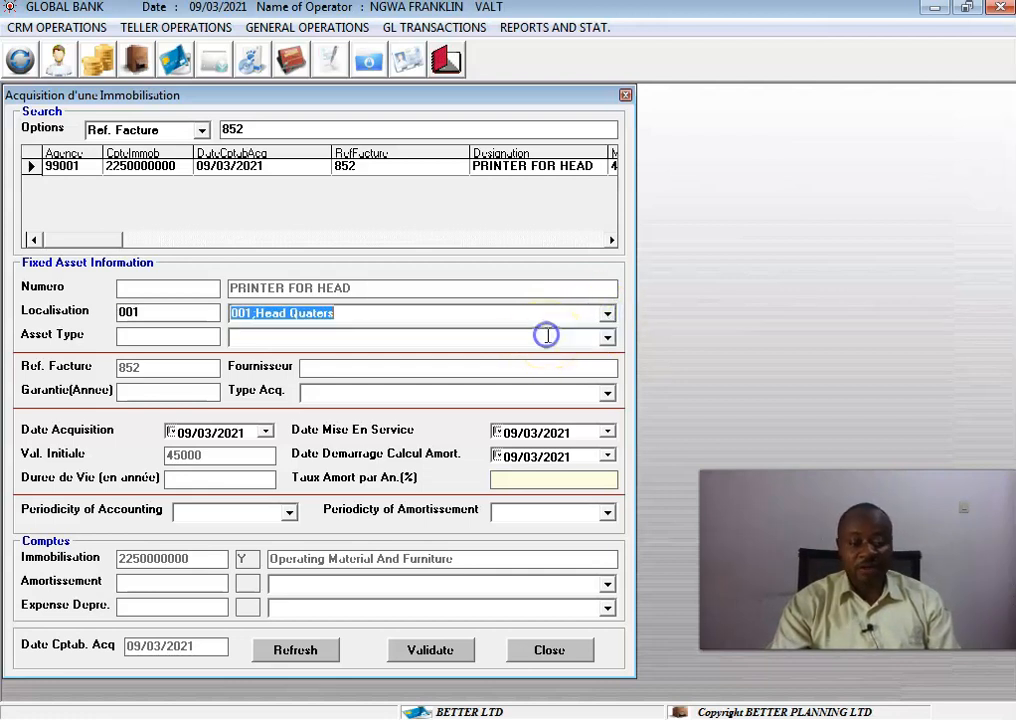
click(606, 341)
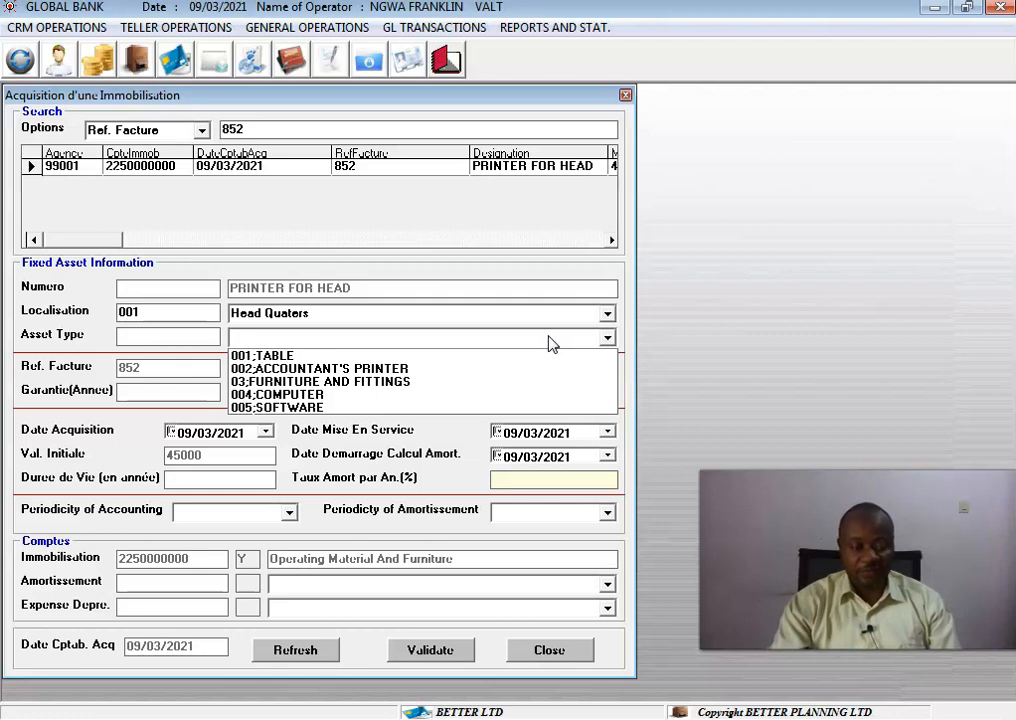
click(462, 368)
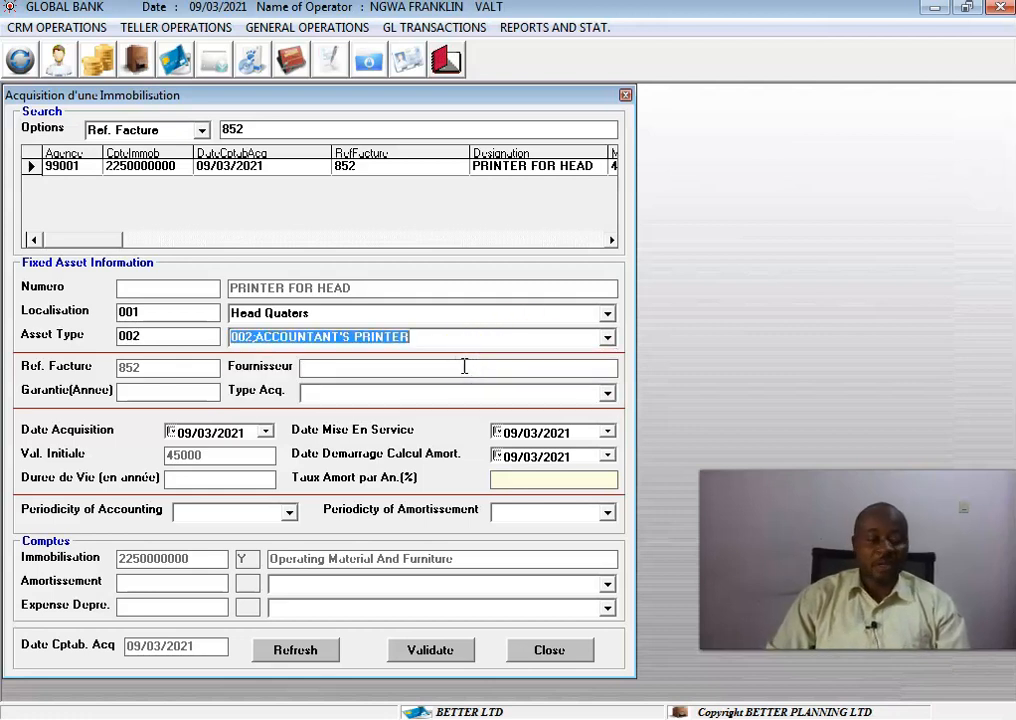
Enter WP as the supplier and set the acquisition type to Cash.
click(464, 367)
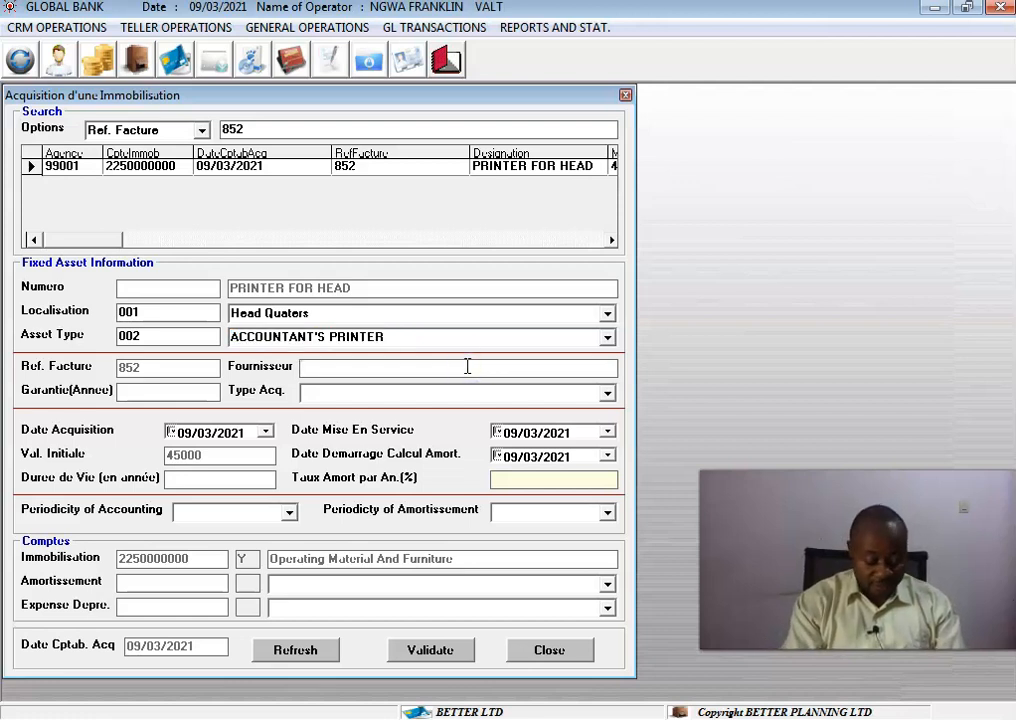
text(WP)
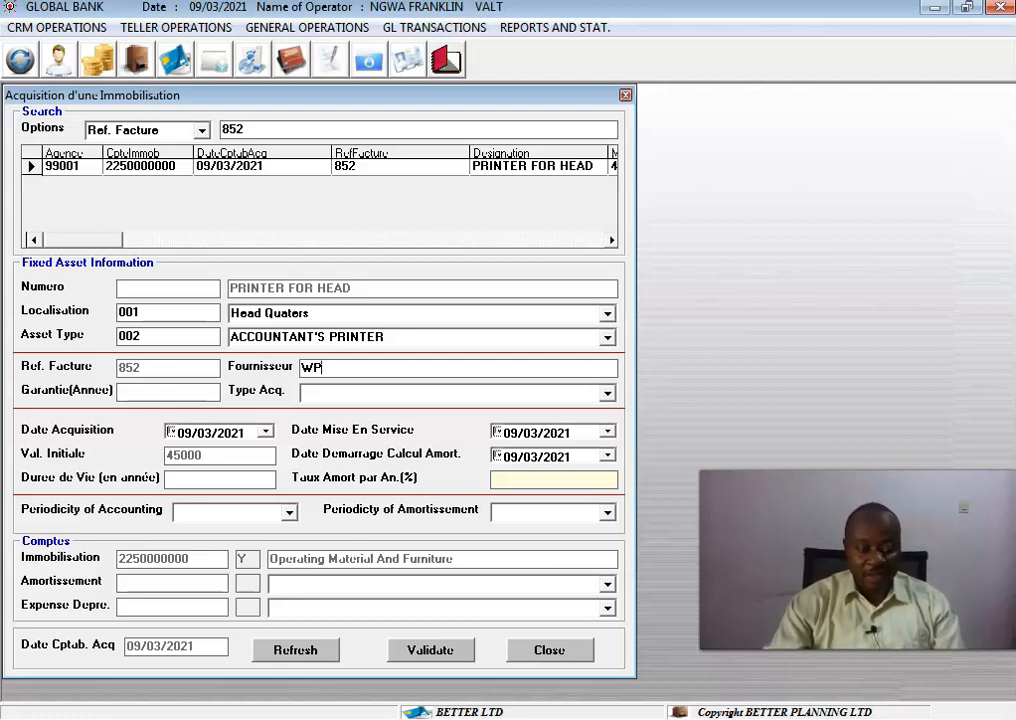
click(607, 395)
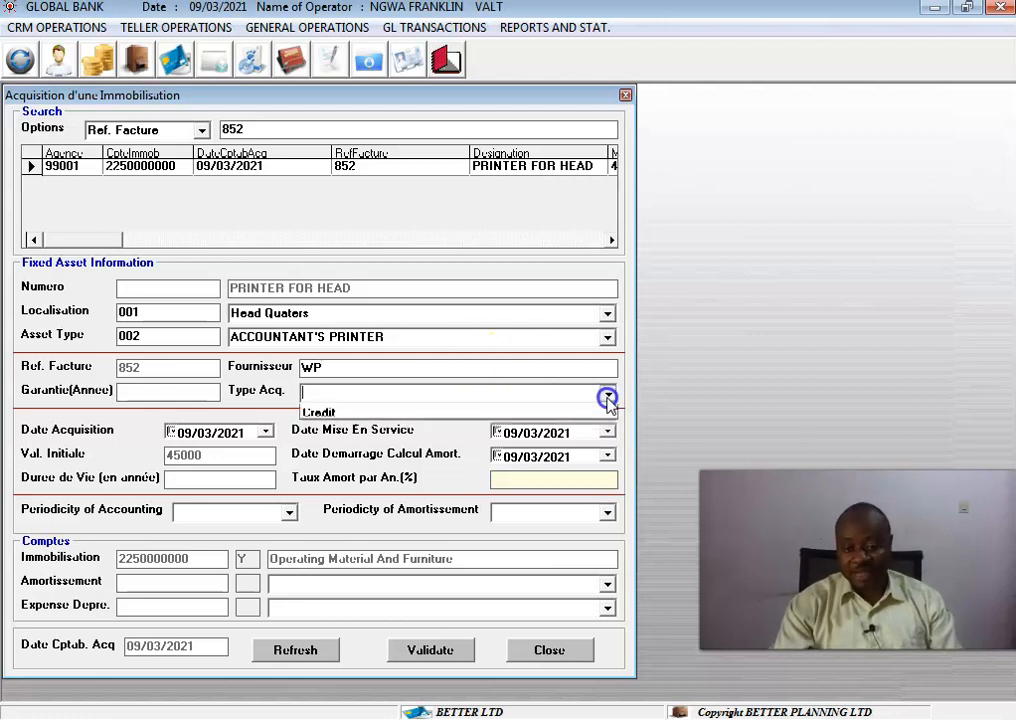
click(529, 410)
Set the warranty to 1 year and the useful life to 2 years.
click(200, 385)
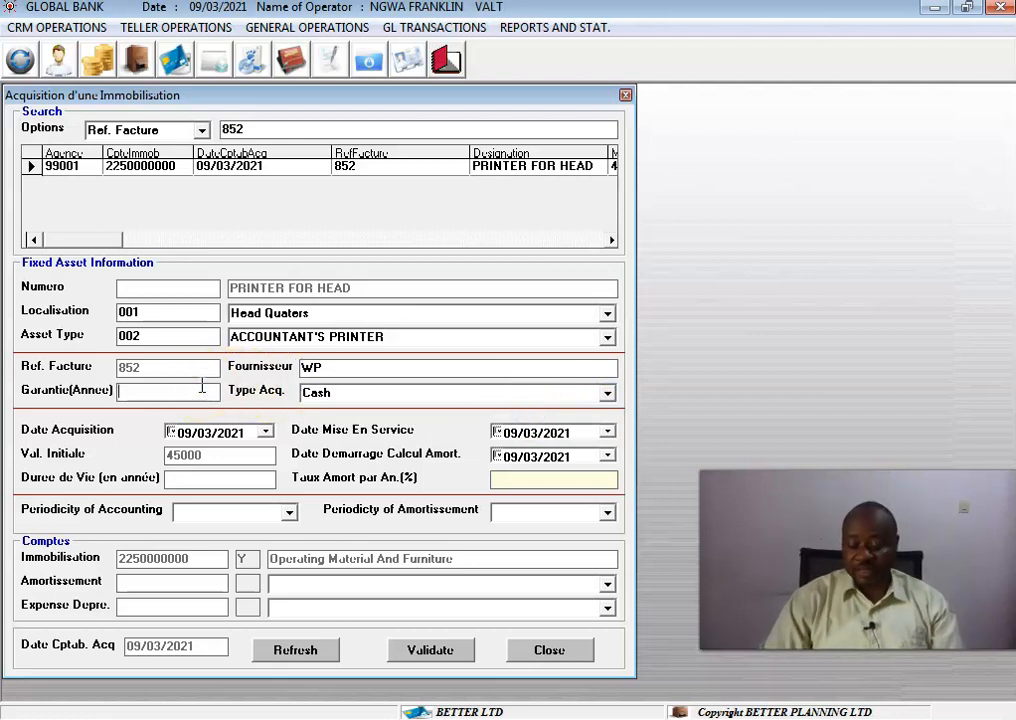
click(202, 386)
text(1)
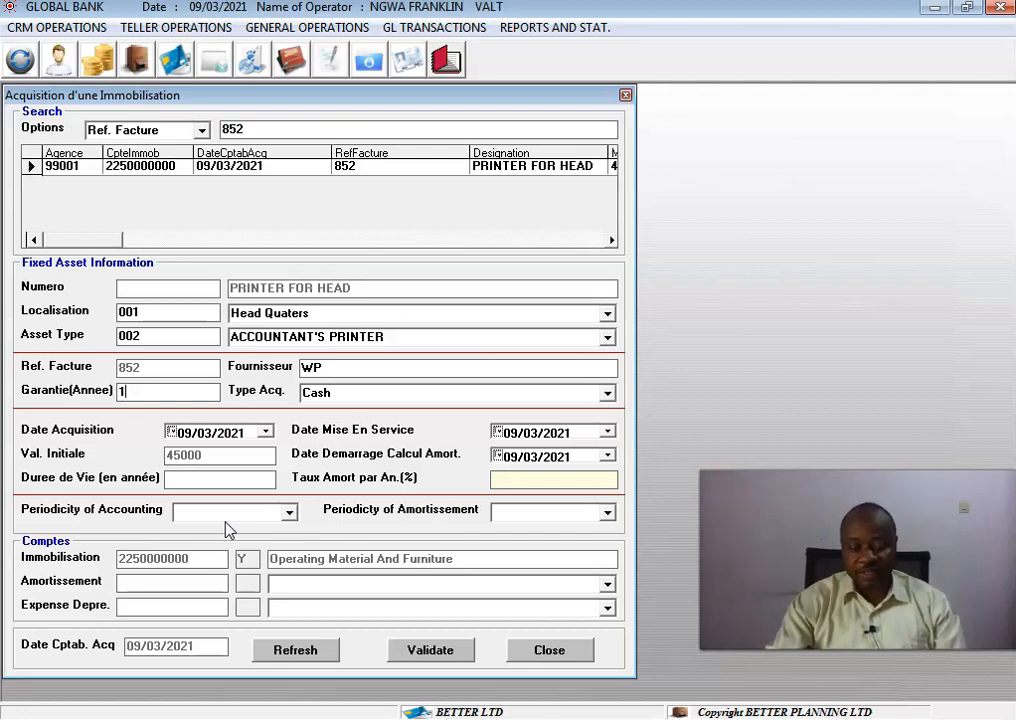
click(226, 479)
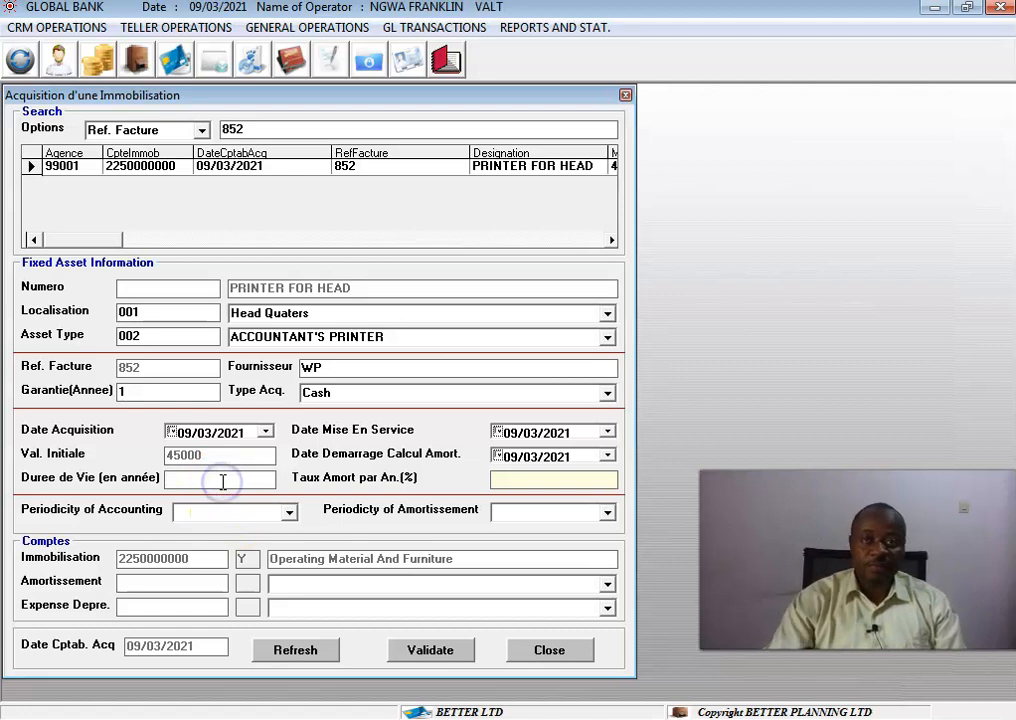
click(199, 472)
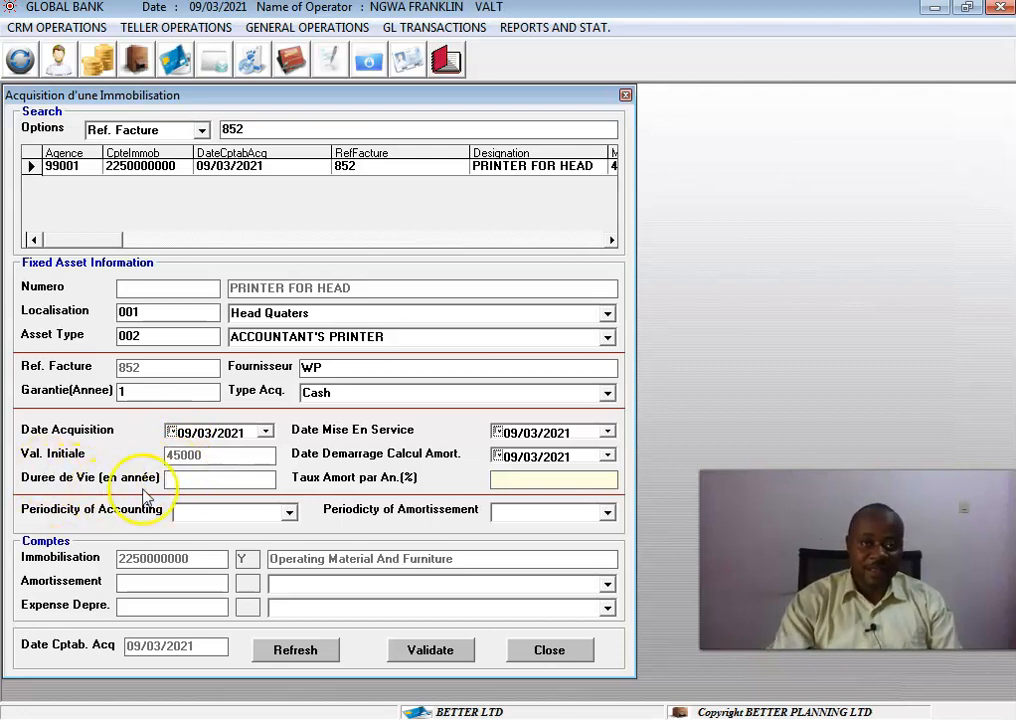
click(212, 482)
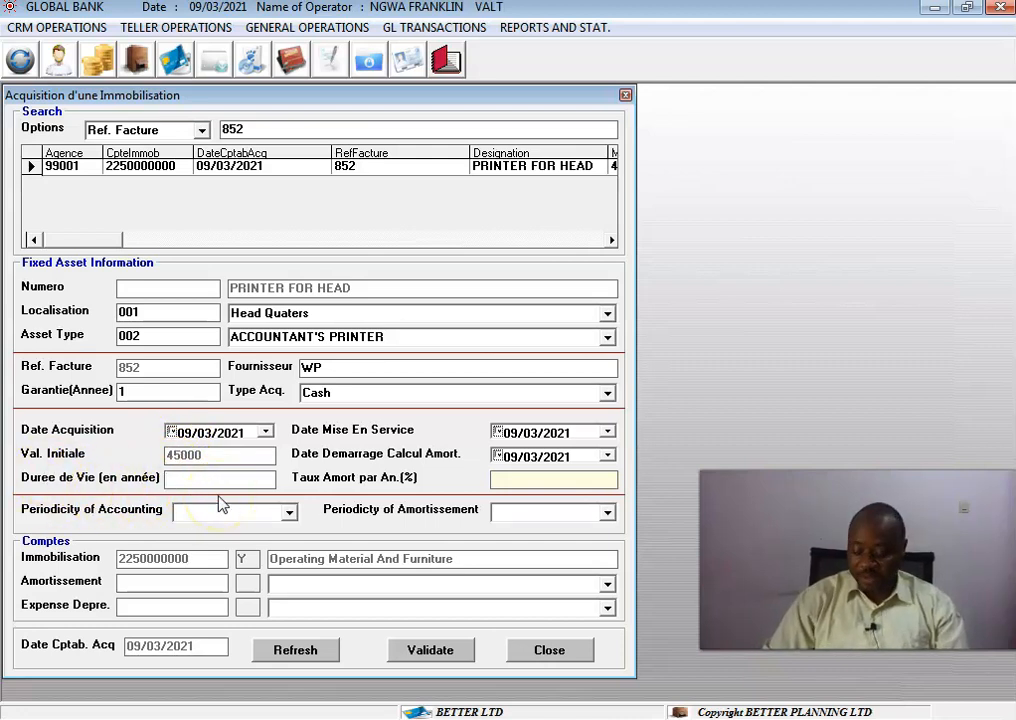
text(2)
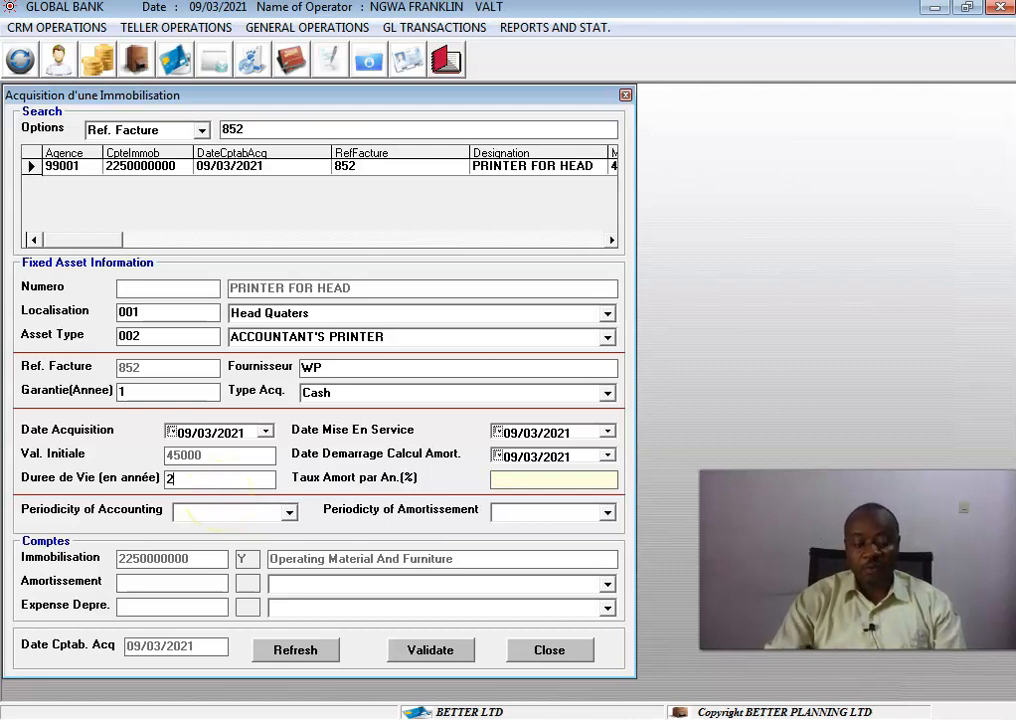
click(500, 480)
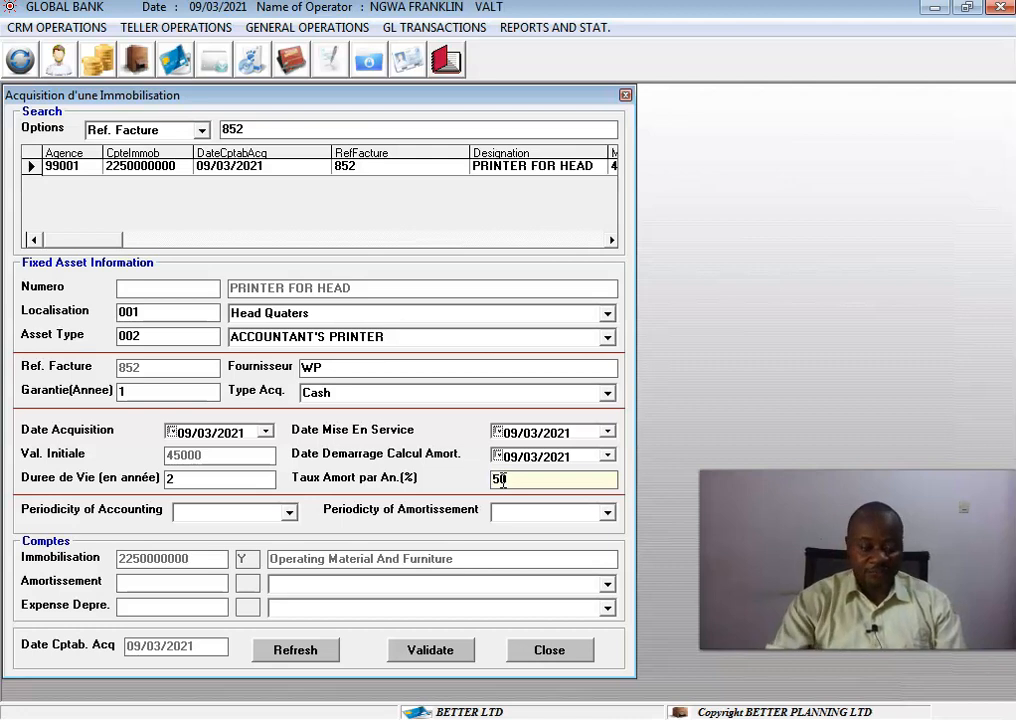
Set both the accounting periodicity and the amortisation periodicity to MOIS.
click(289, 516)
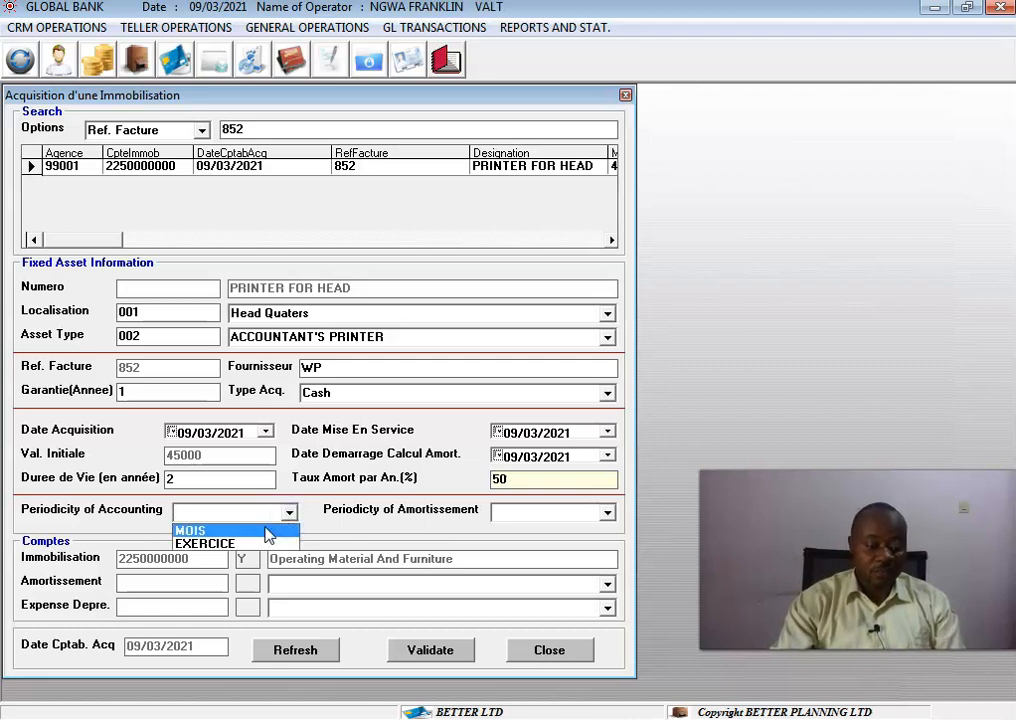
click(267, 531)
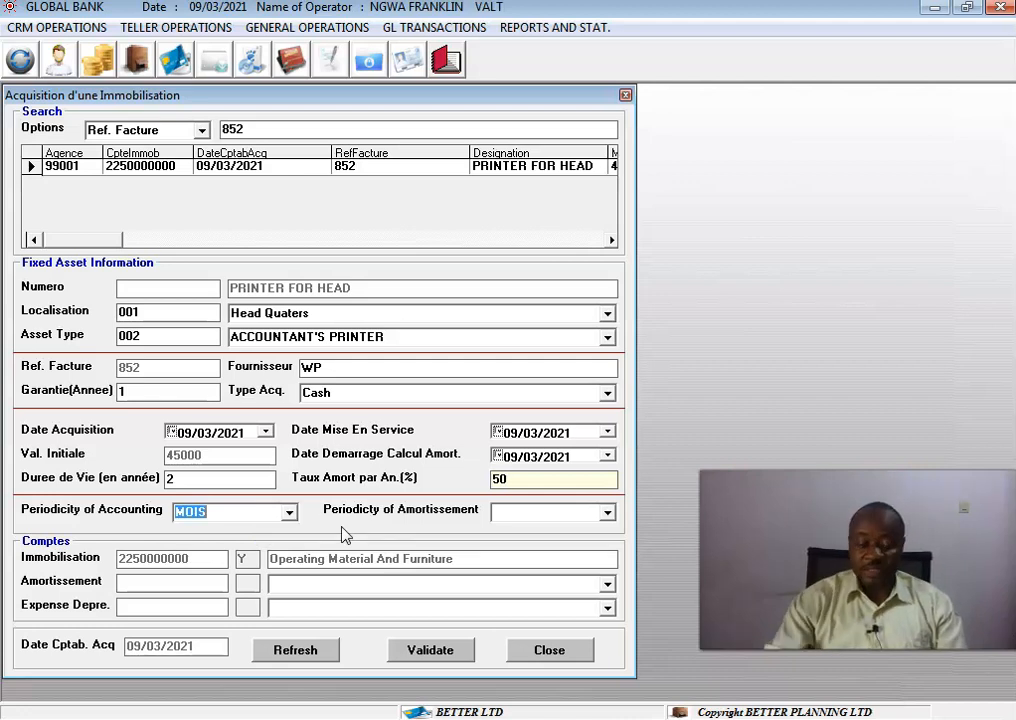
click(607, 513)
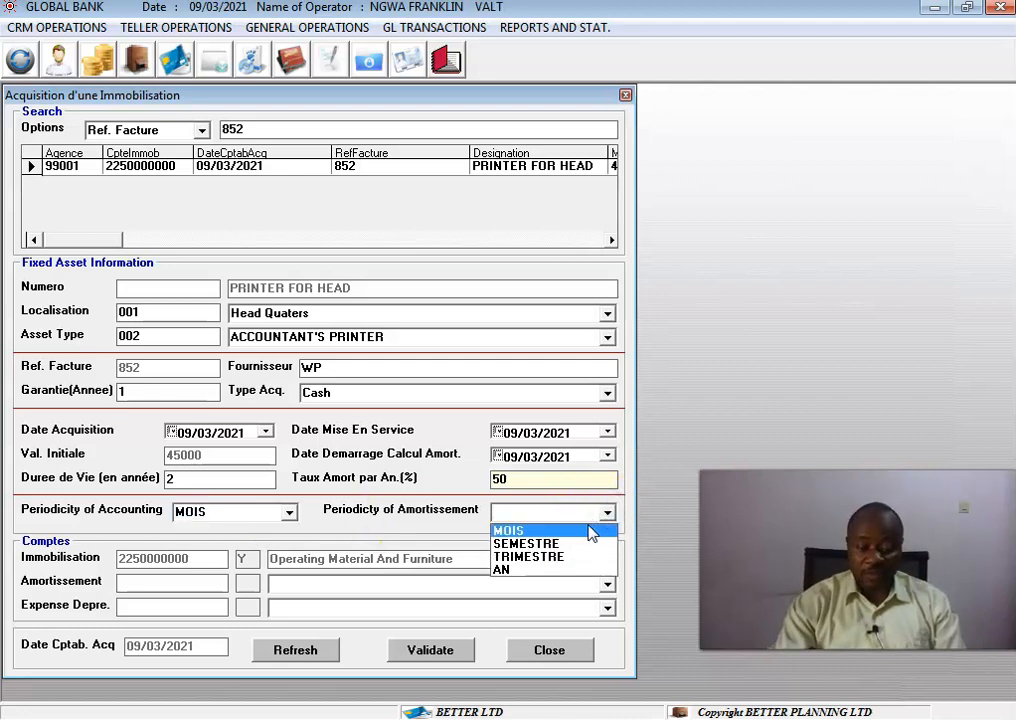
click(594, 530)
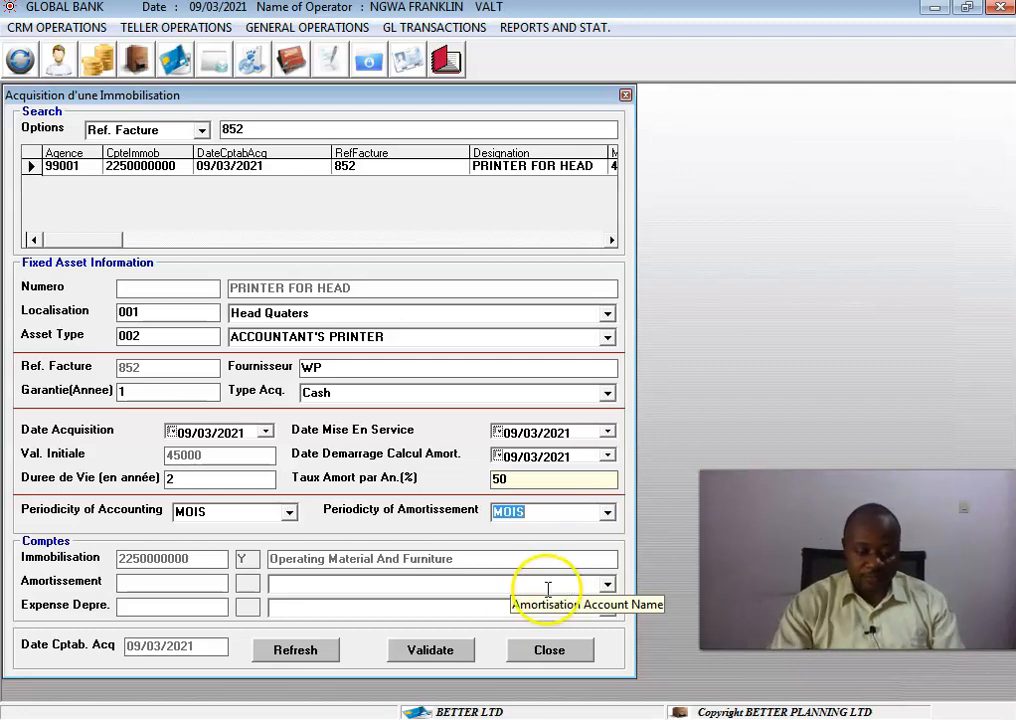
click(607, 585)
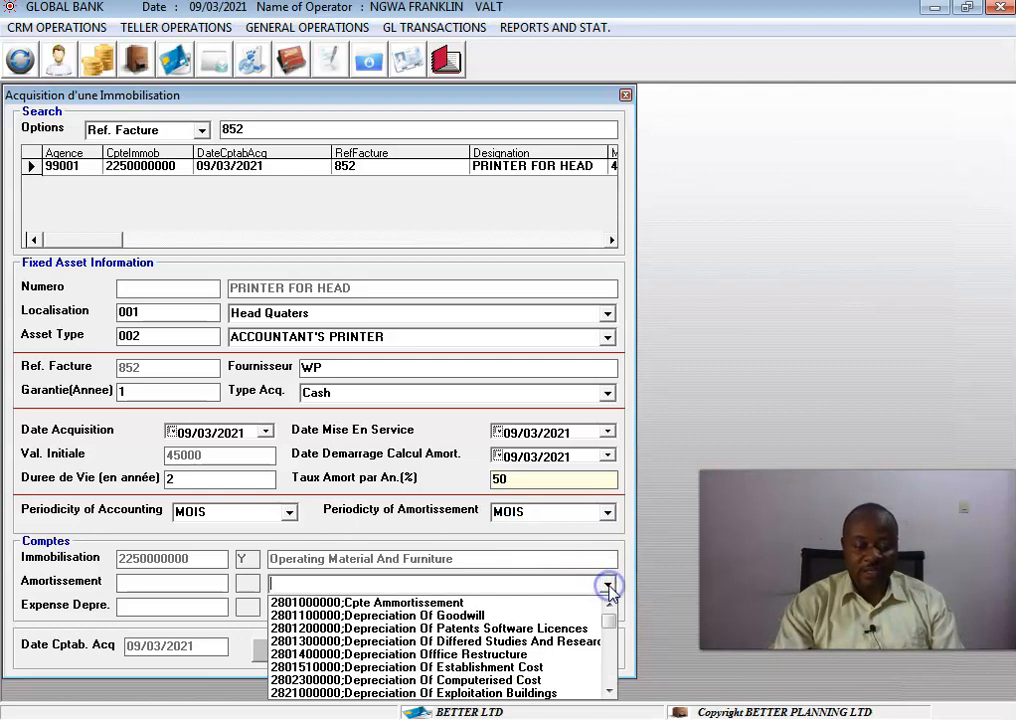
click(530, 602)
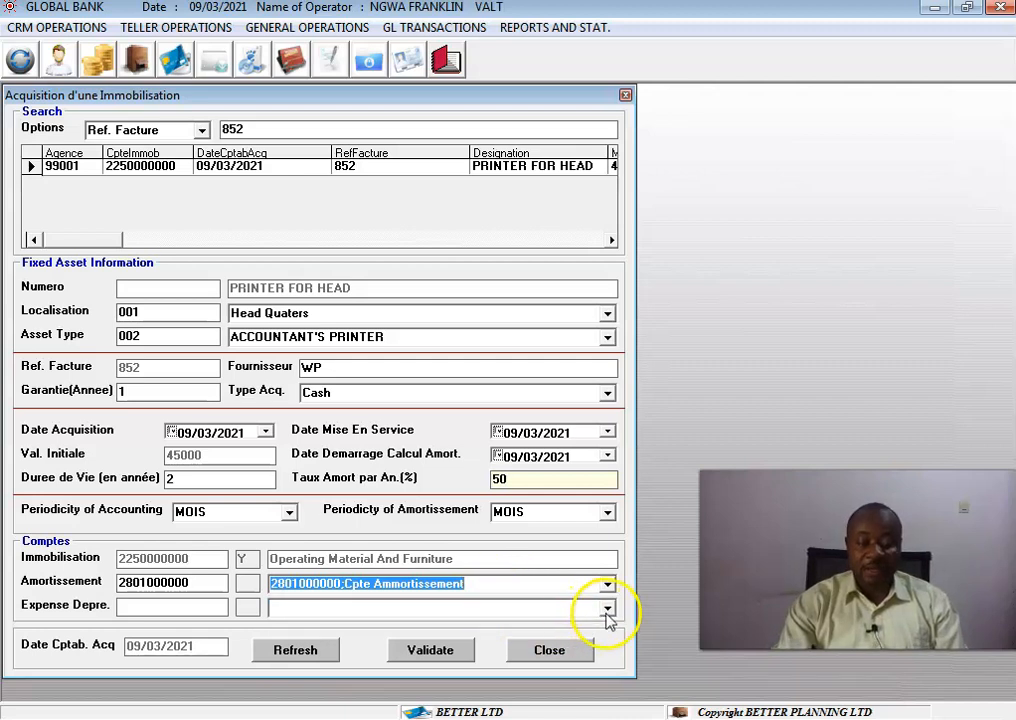
click(607, 610)
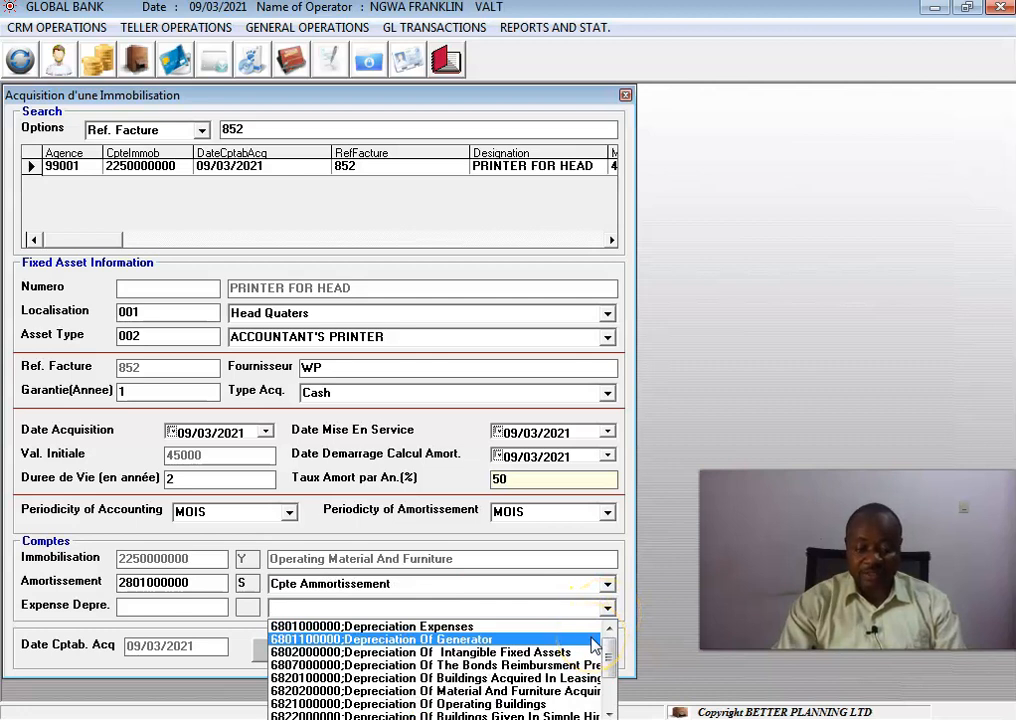
click(590, 628)
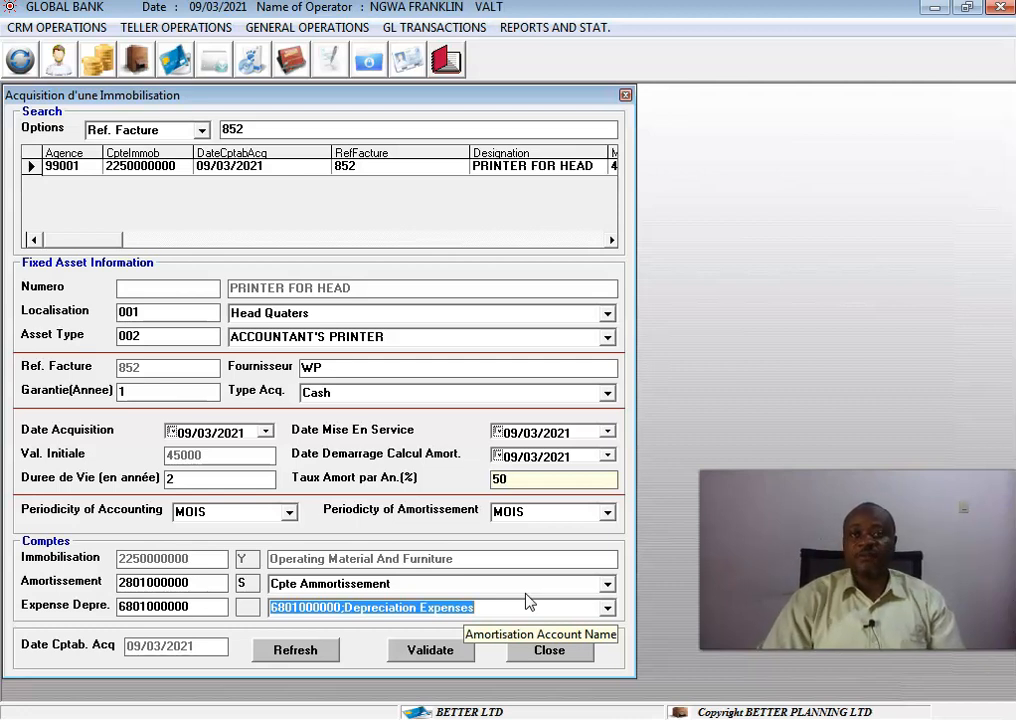
Validate the fixed asset acquisition, entering 12532 as the asset number, and acknowledge the confirmation.
click(445, 650)
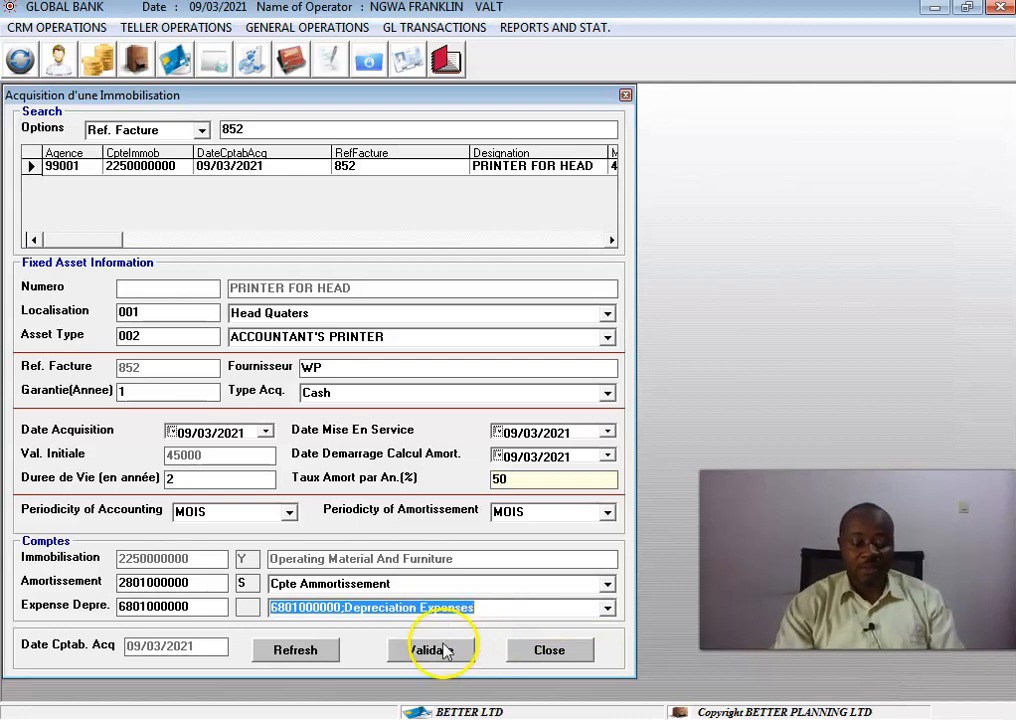
click(533, 426)
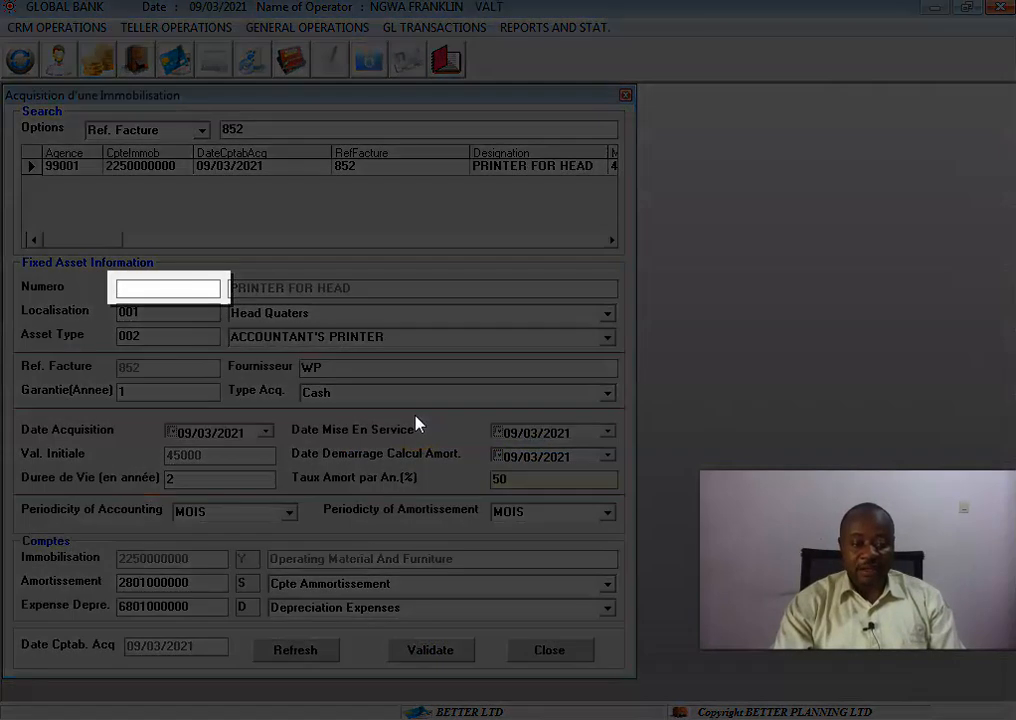
text(1)
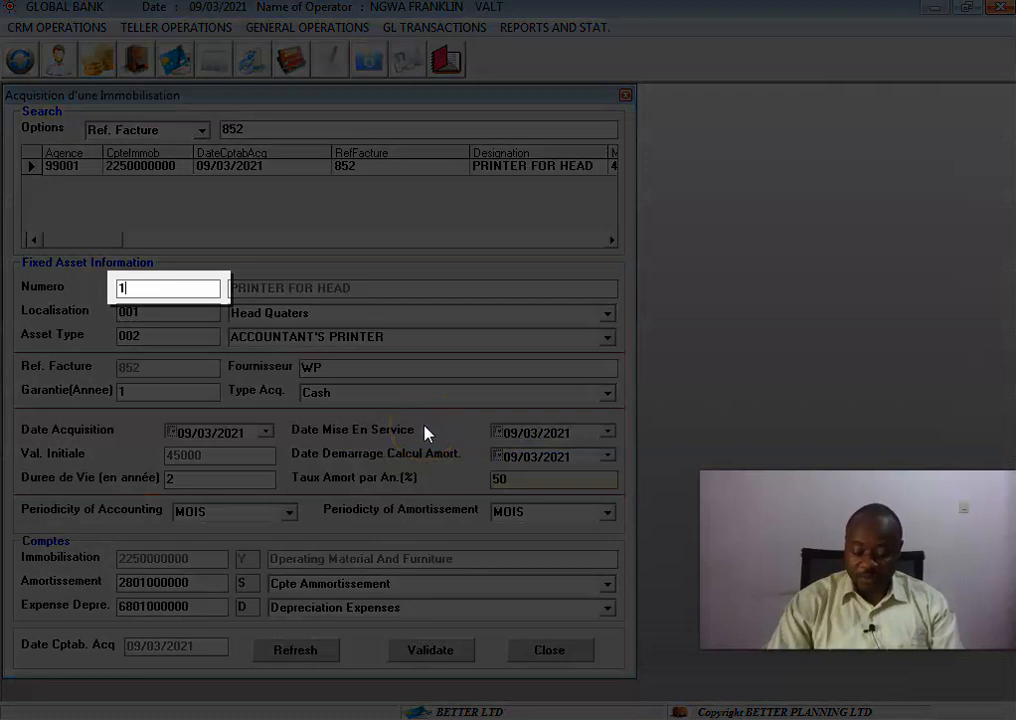
text(2532)
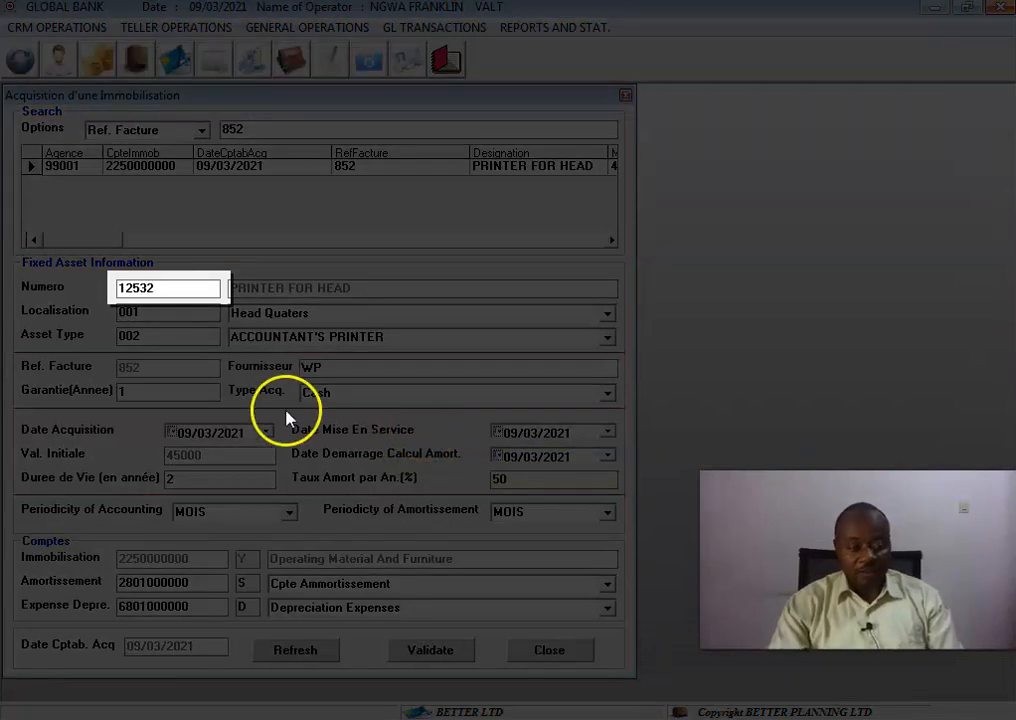
click(190, 288)
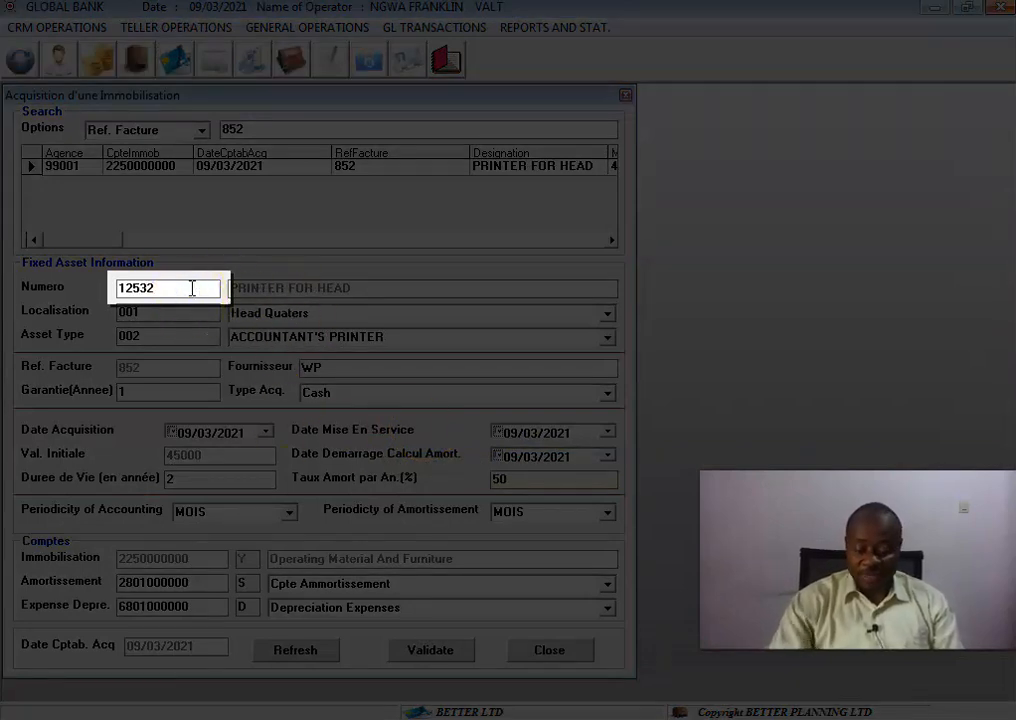
click(192, 288)
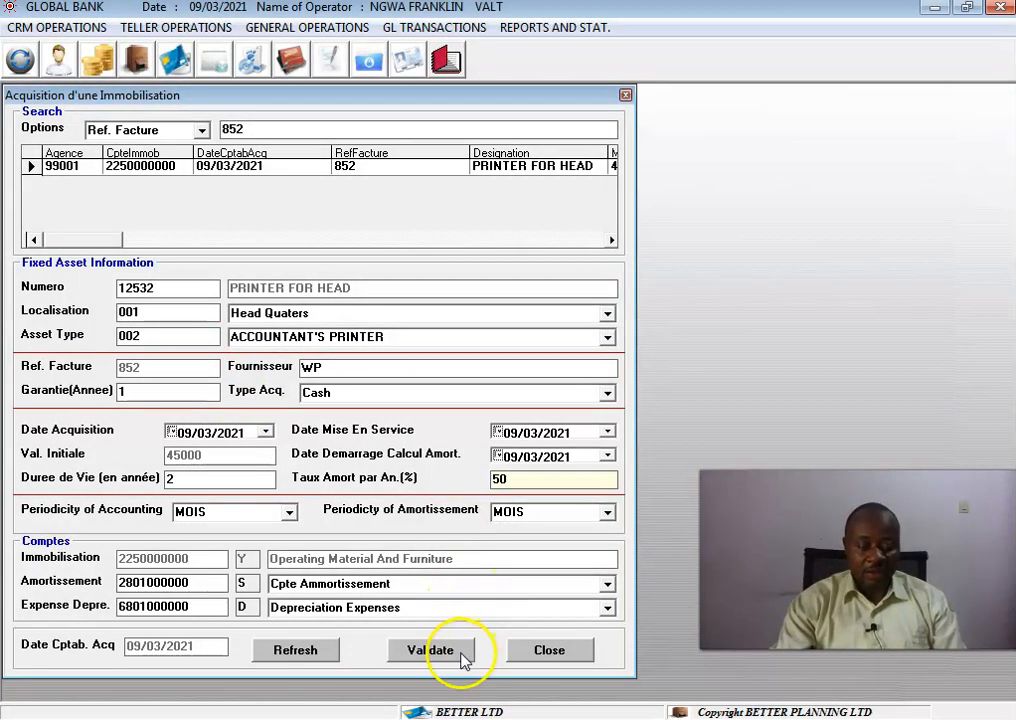
click(463, 660)
click(607, 432)
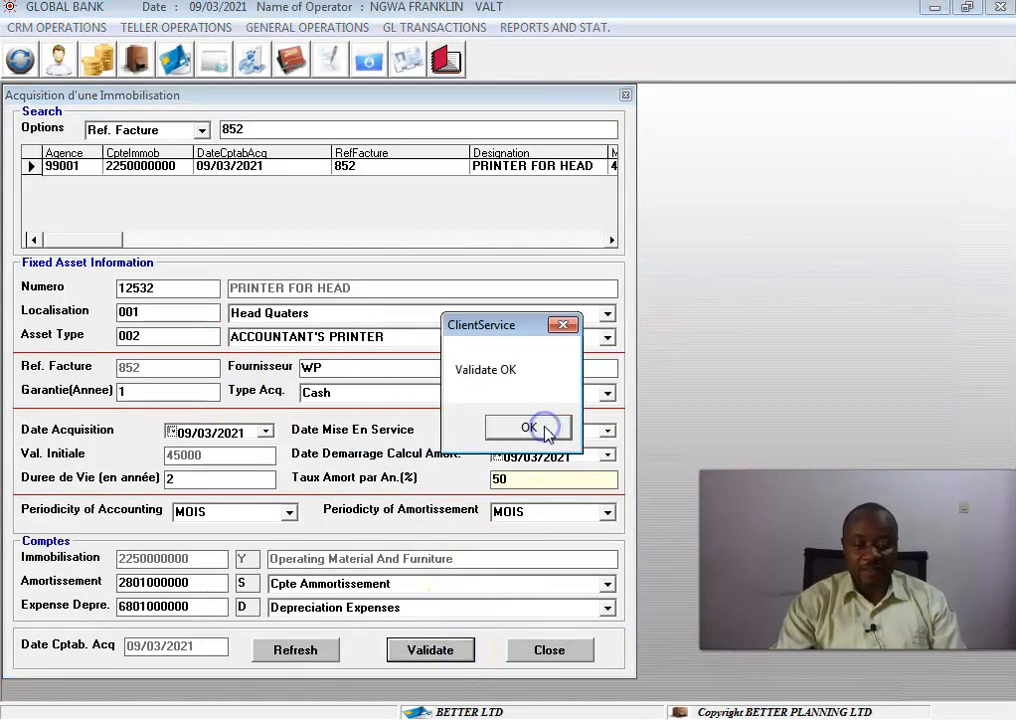
click(546, 432)
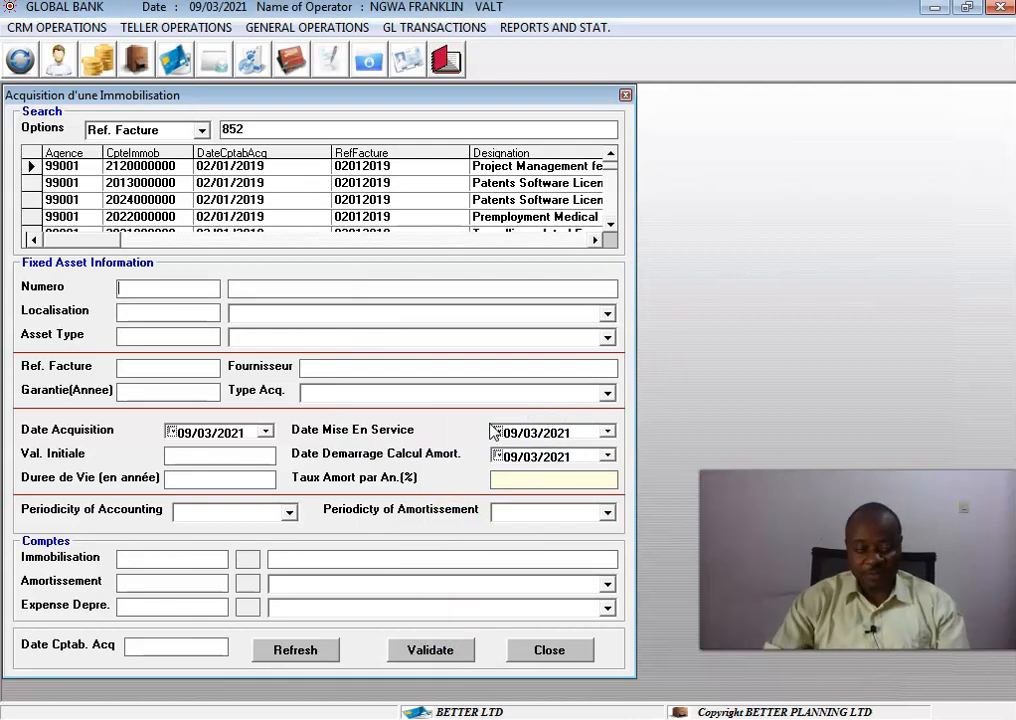
Search again for invoice reference 852 in the acquisition list.
click(250, 130)
key(BackSpace)
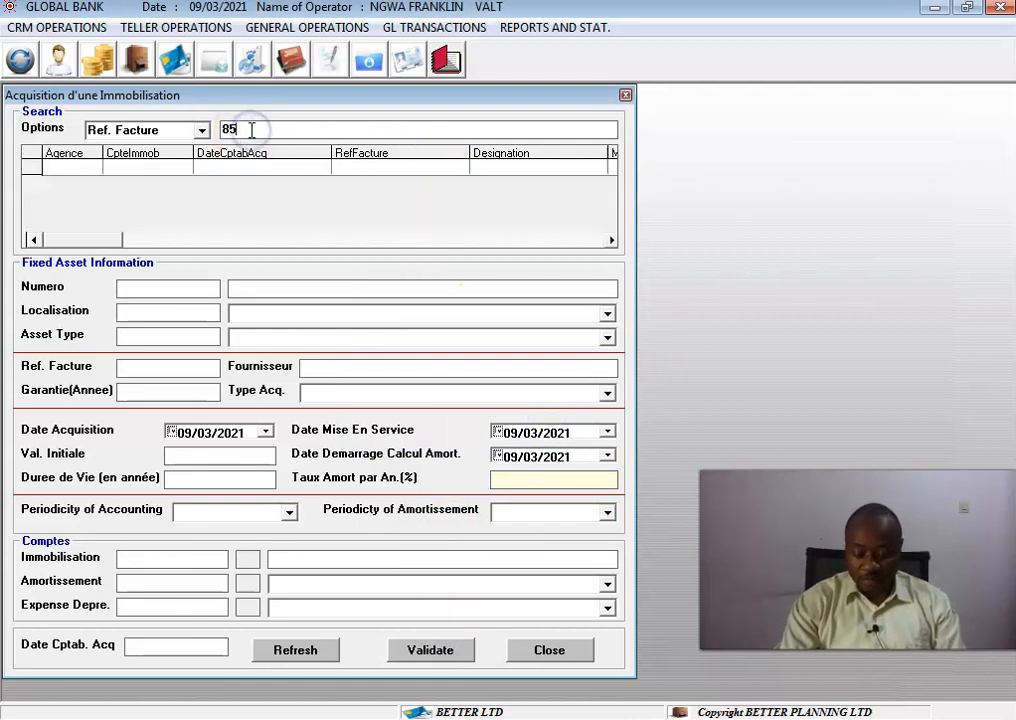
text(2)
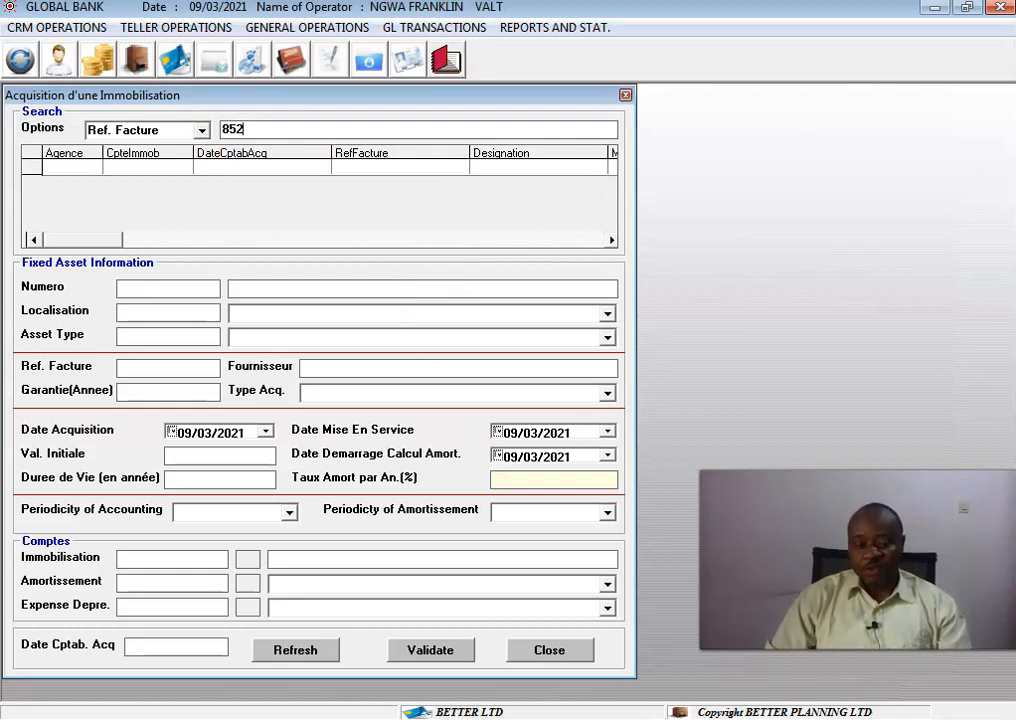
Open the fixed asset accounting window and load the asset with invoice reference 852.
click(626, 96)
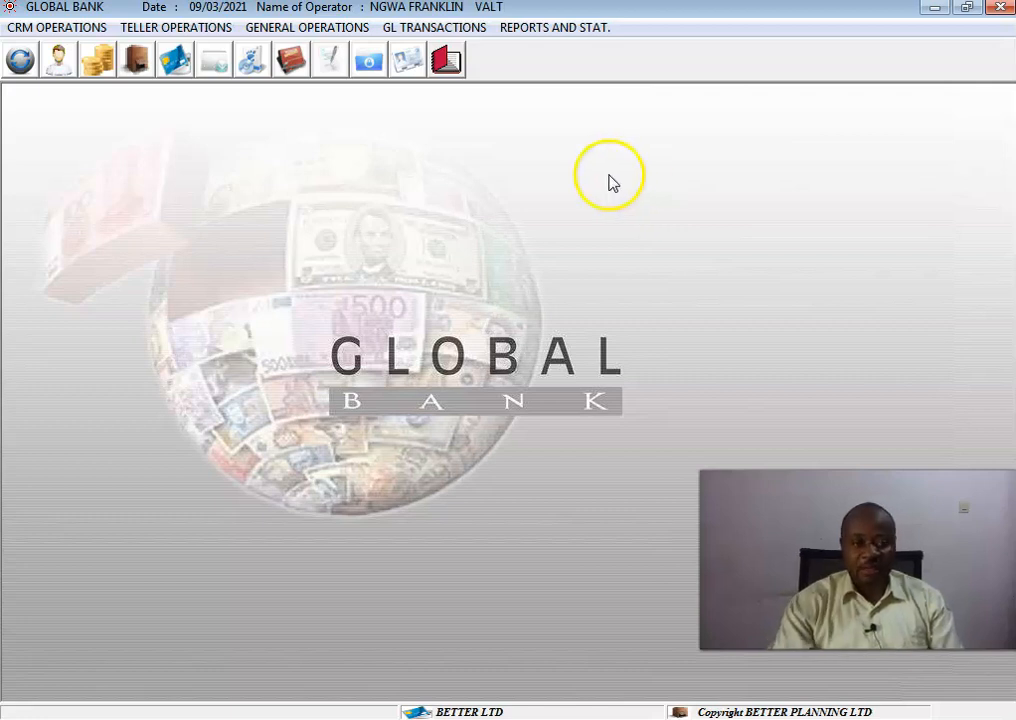
click(405, 30)
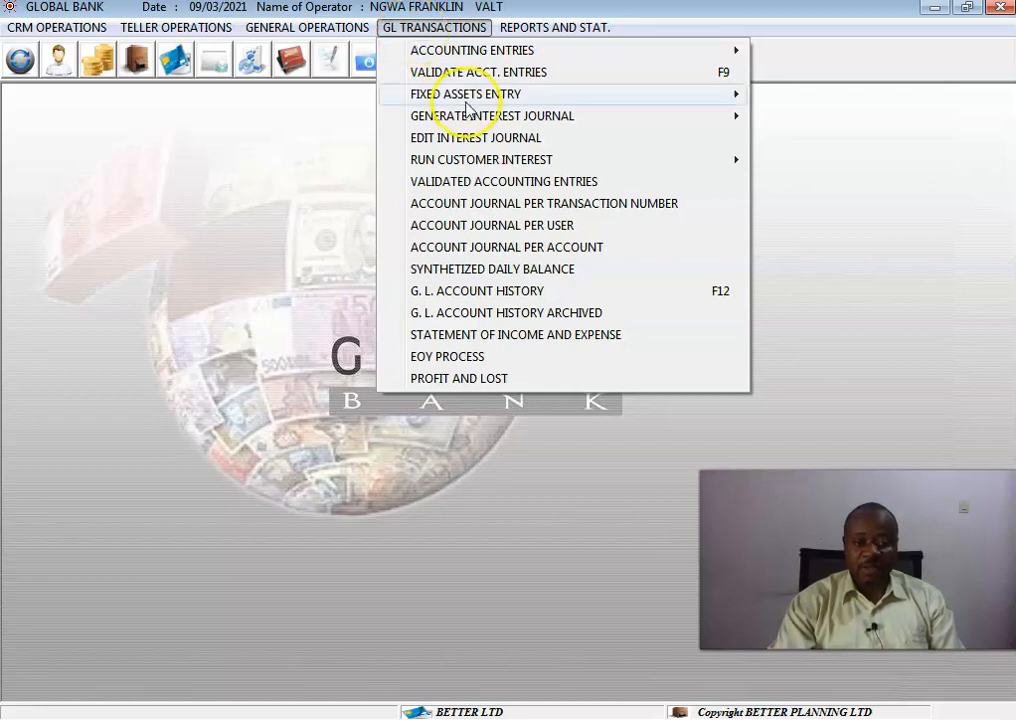
mouse_move(467, 105)
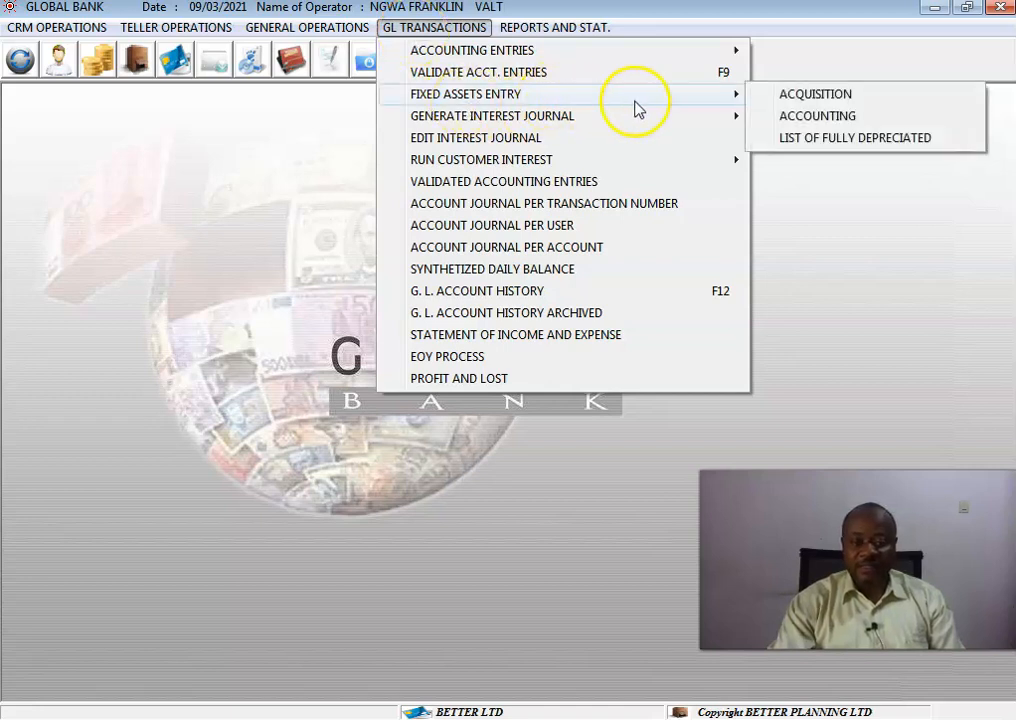
click(805, 116)
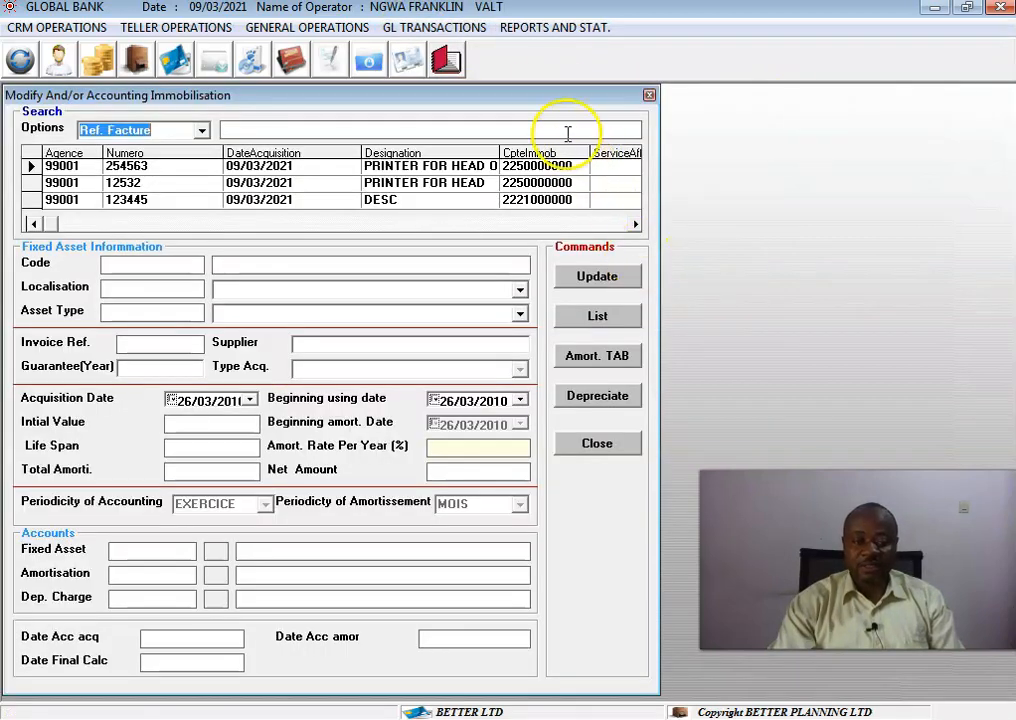
click(430, 133)
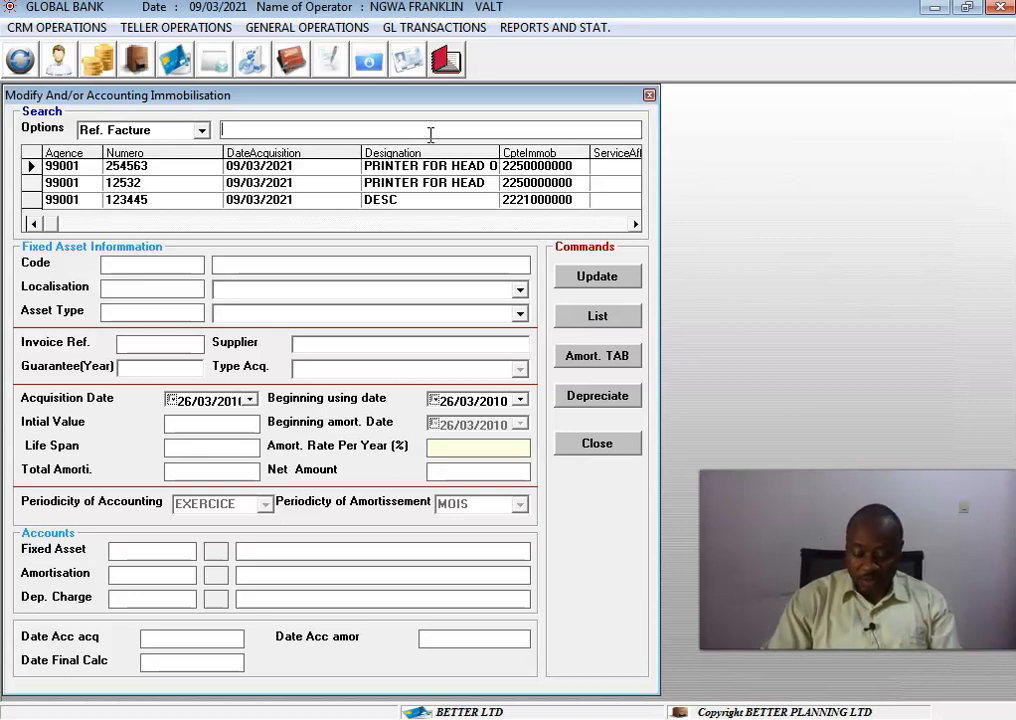
text(852)
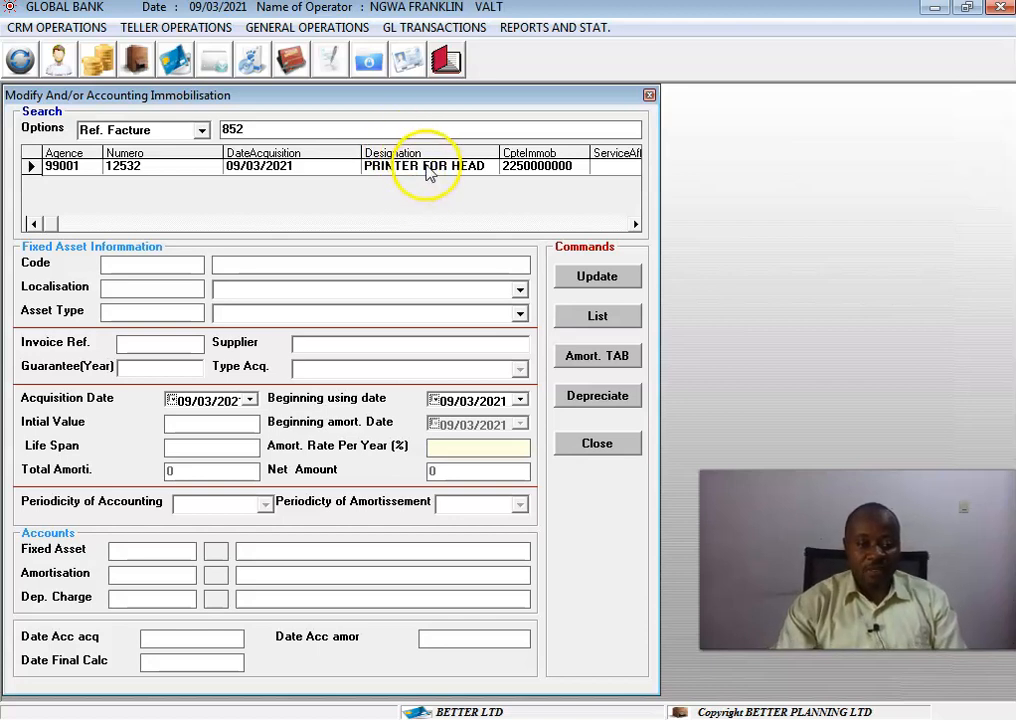
double_click(426, 166)
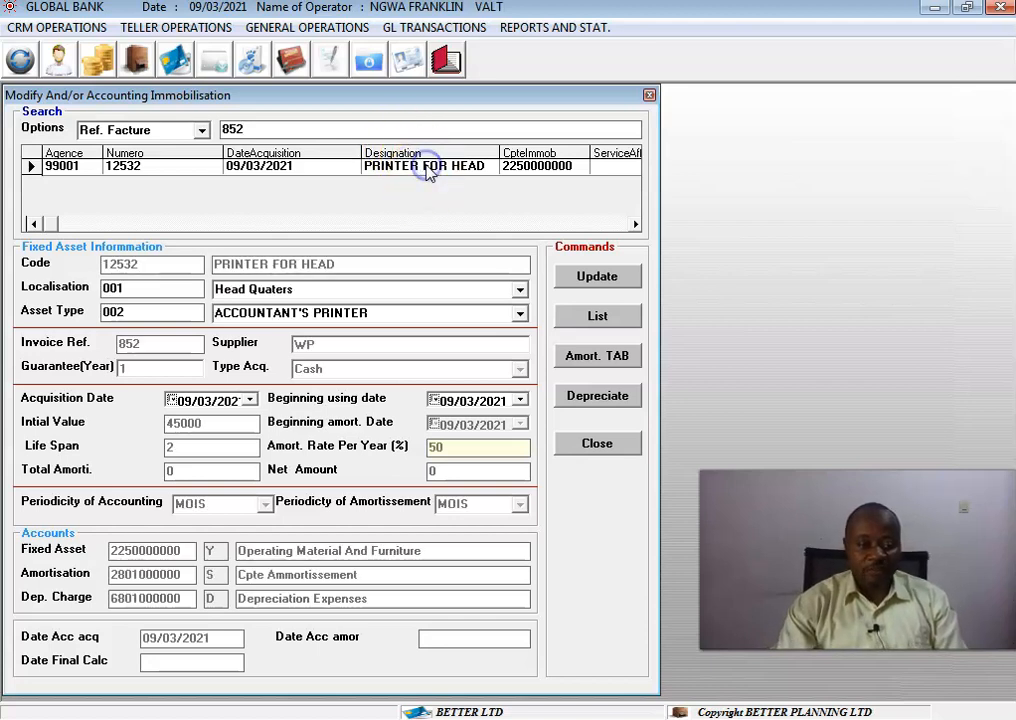
click(520, 292)
click(520, 292)
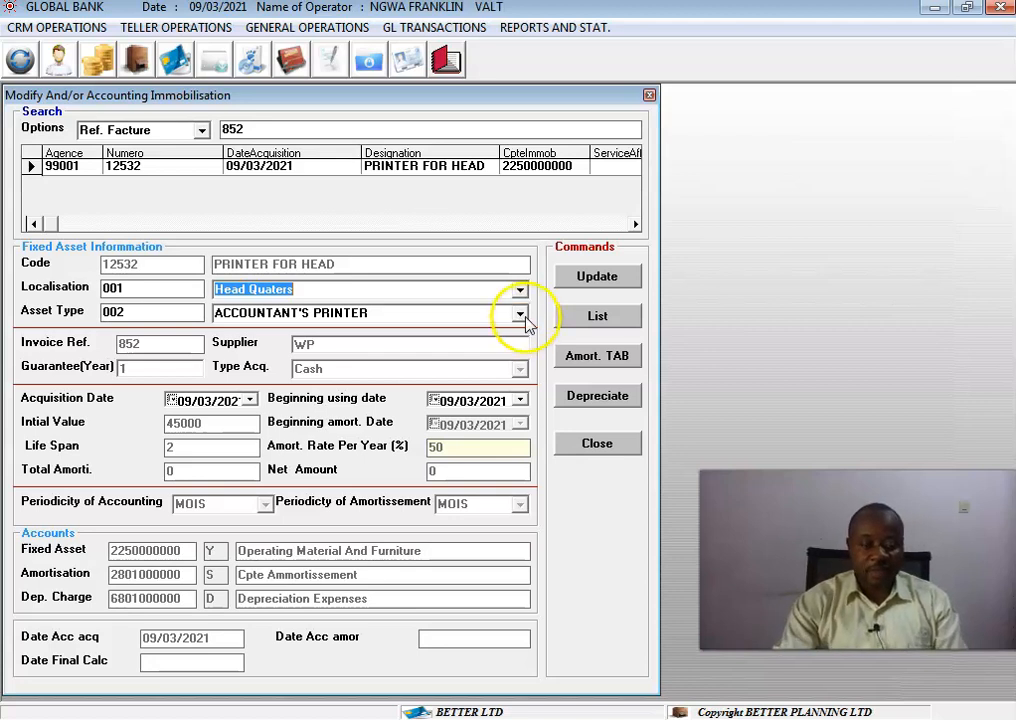
click(520, 315)
click(525, 316)
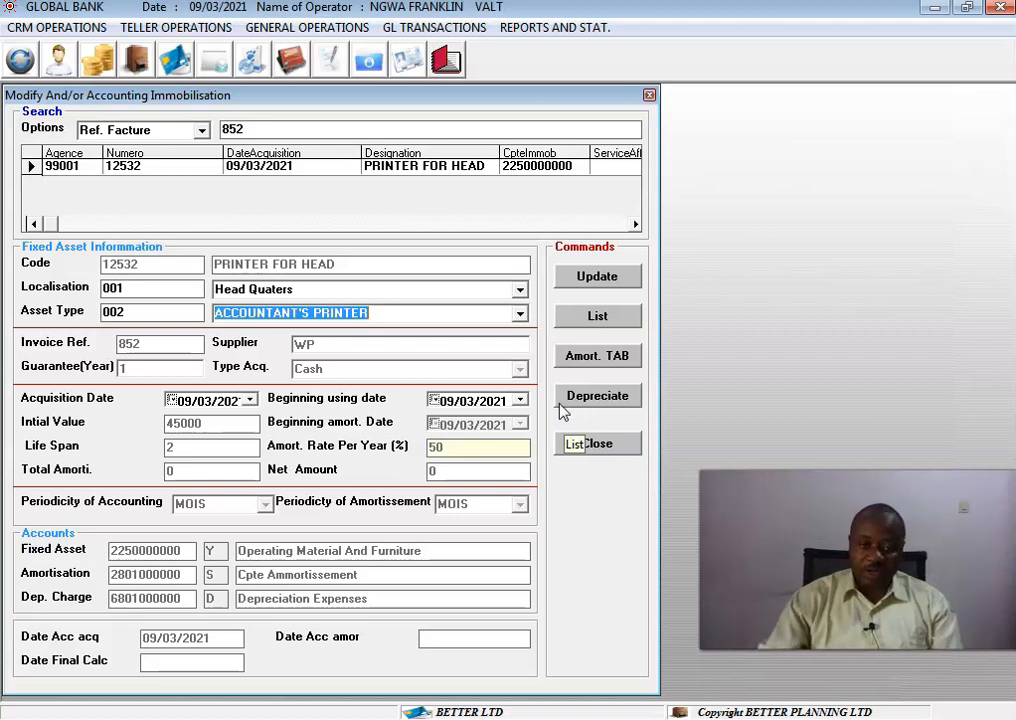
Display the listing of fixed assets for the processing date 09/03/2021, then close the listing.
click(597, 316)
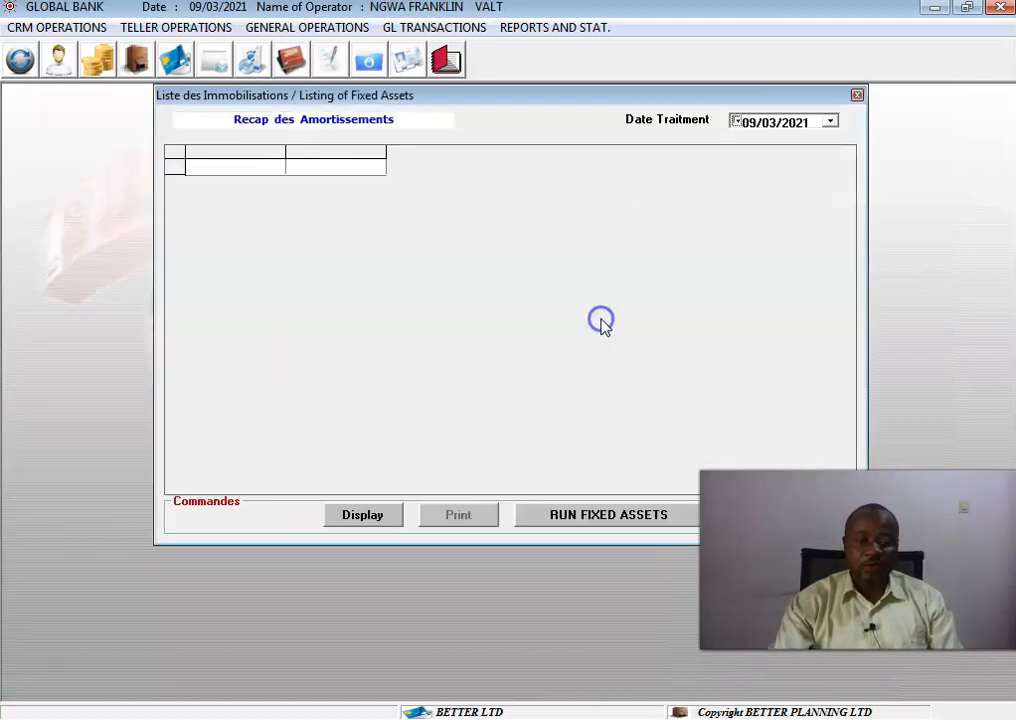
click(365, 516)
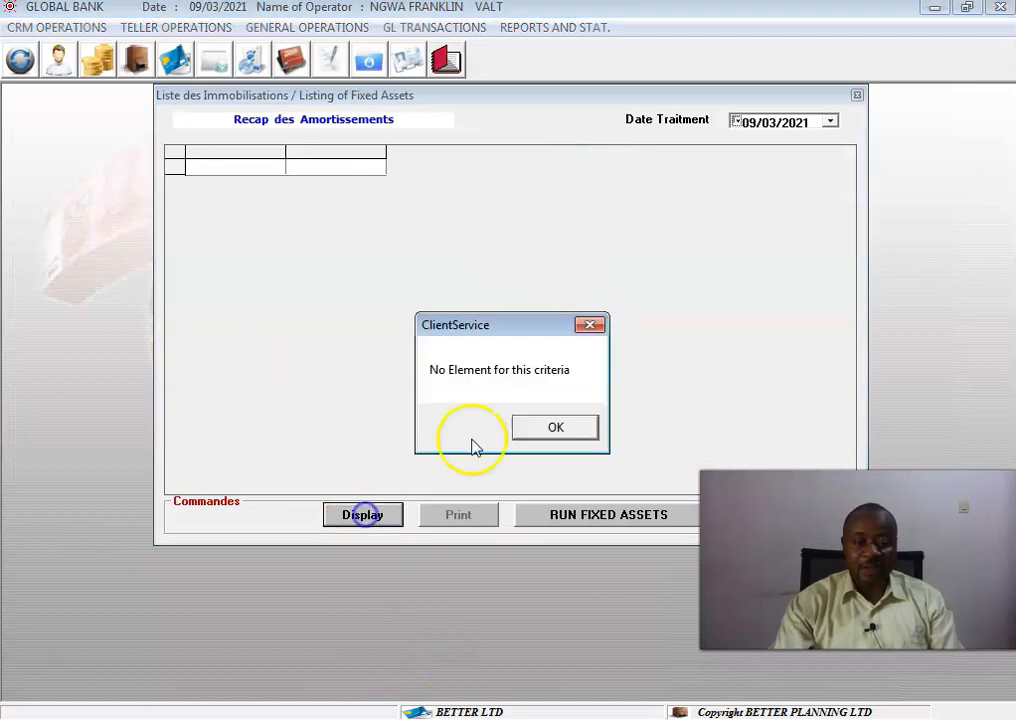
click(570, 425)
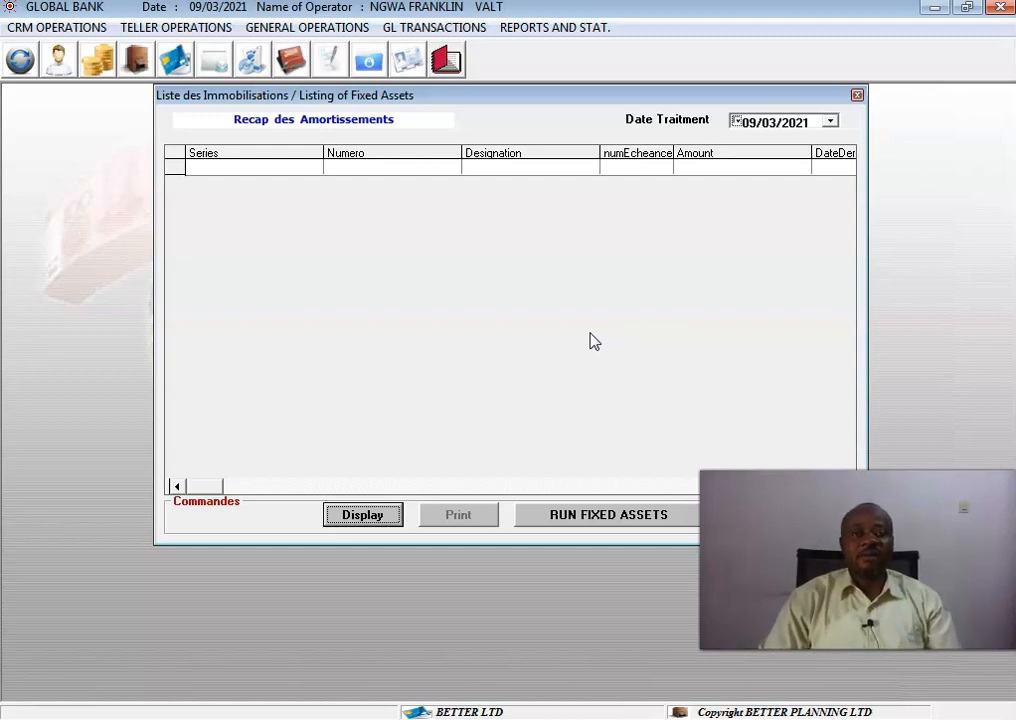
click(857, 95)
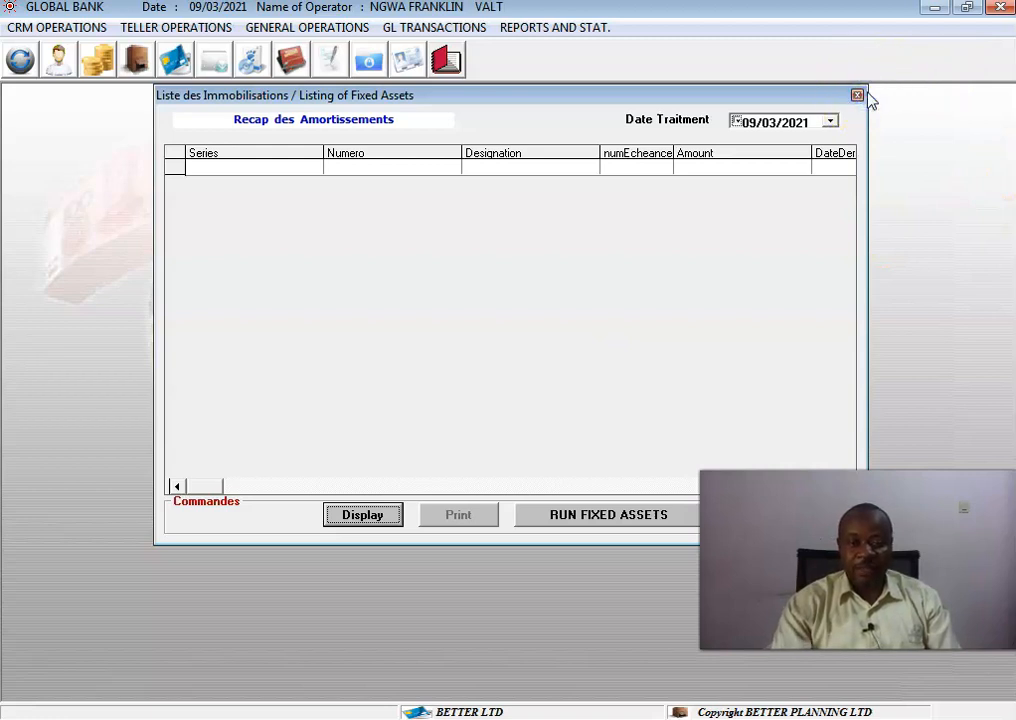
click(858, 96)
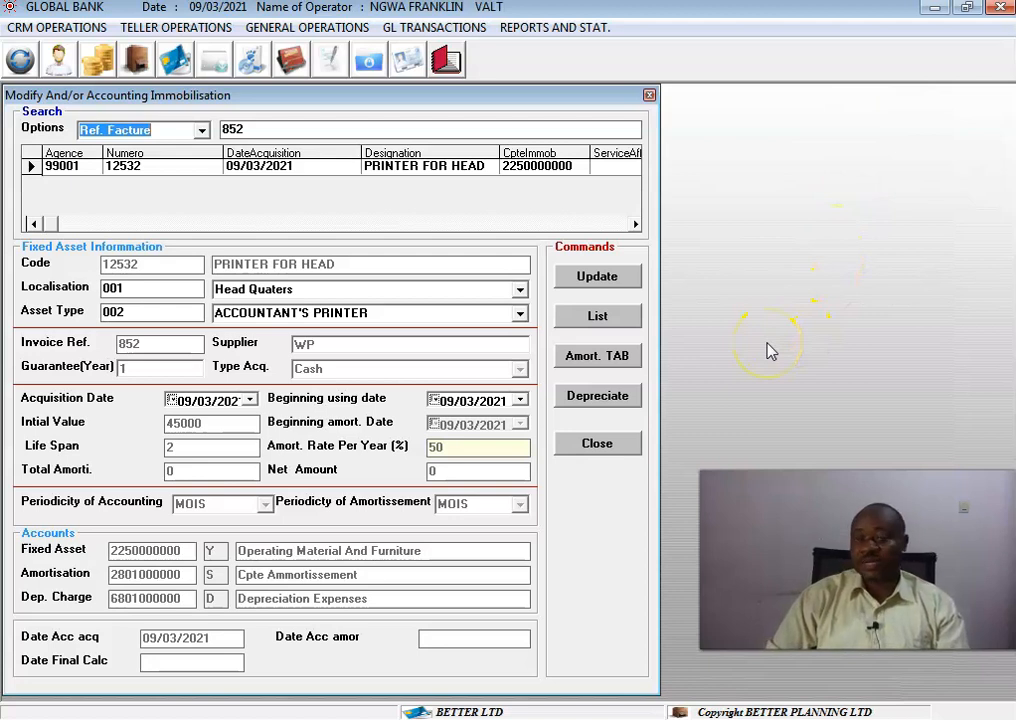
Open the asset's amortisation table and preview its printable Fixed Assets Amortisation Table report for asset 12532.
click(600, 358)
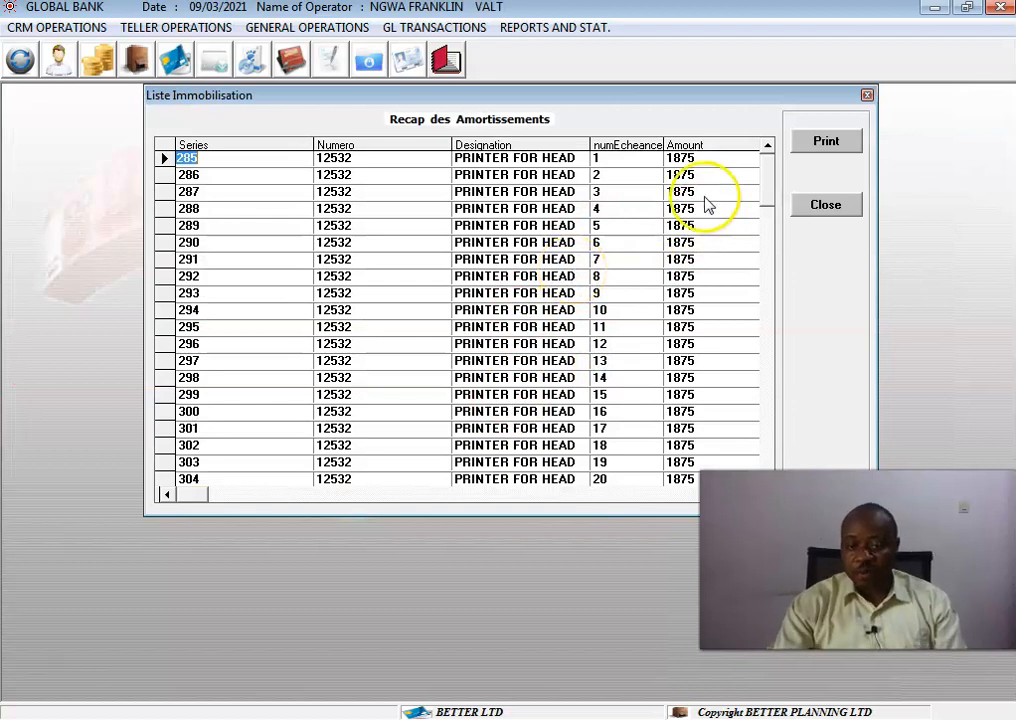
click(828, 141)
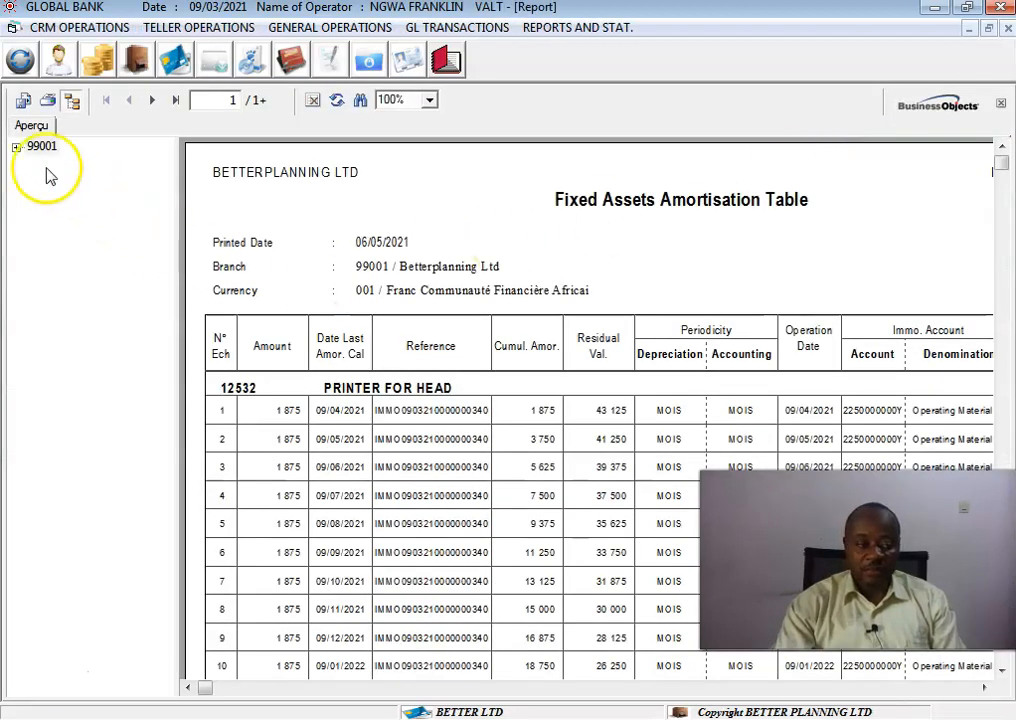
click(17, 147)
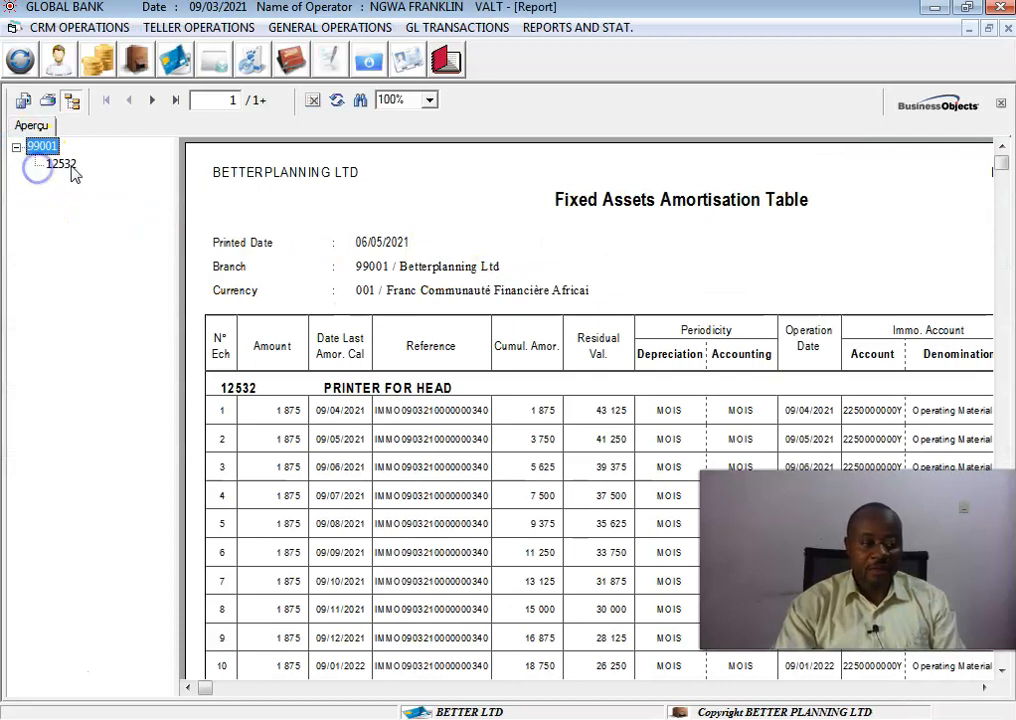
click(62, 165)
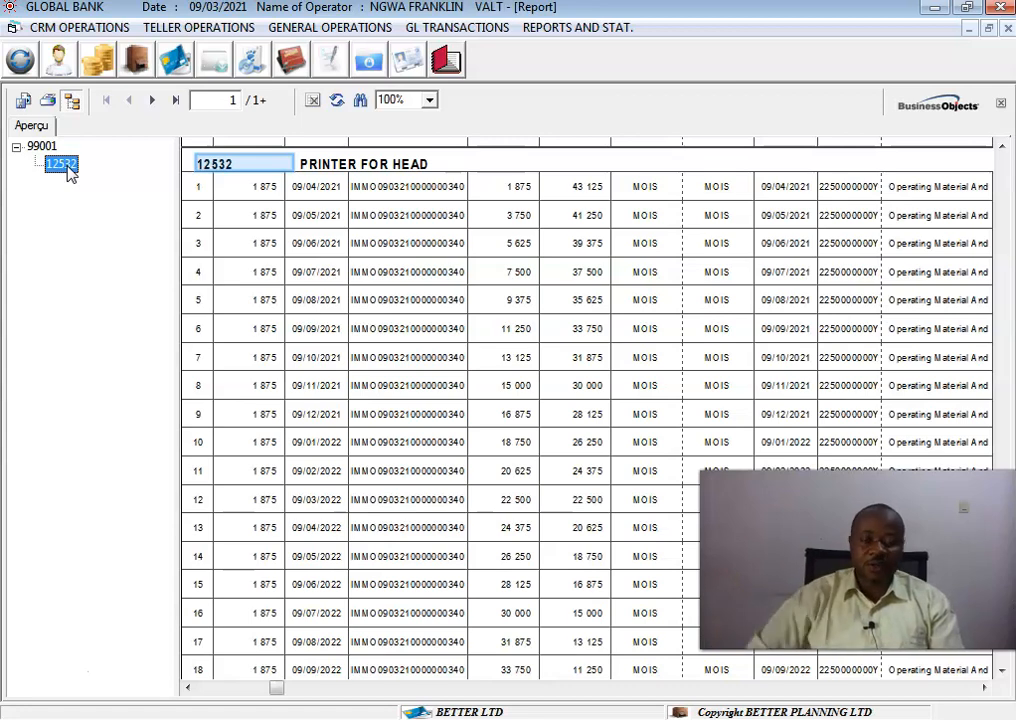
click(1008, 33)
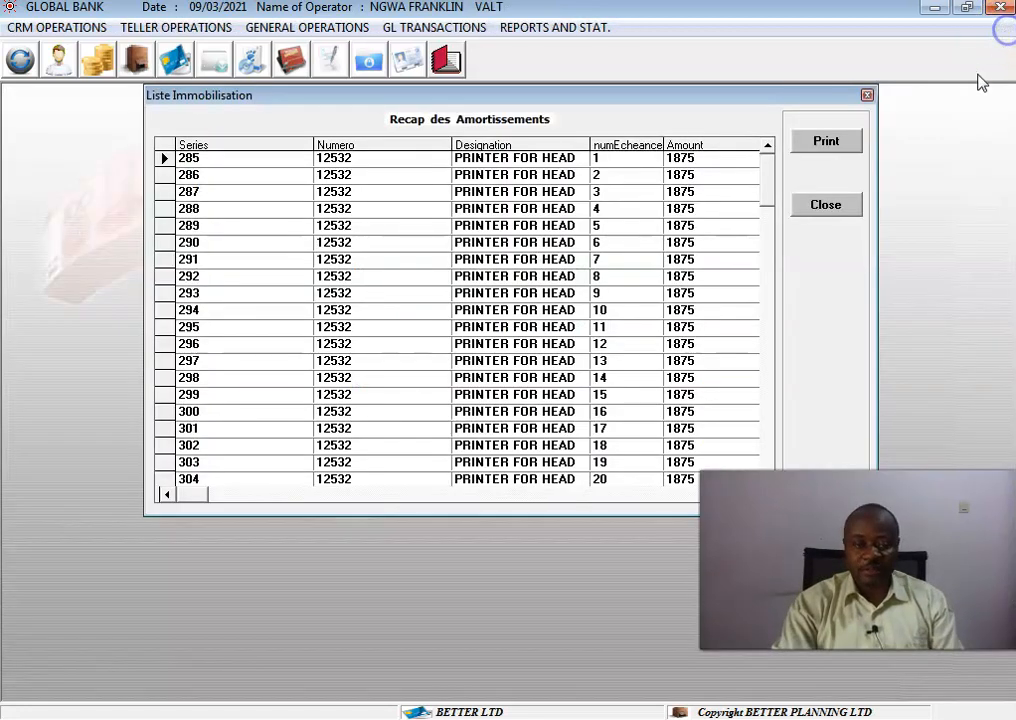
click(864, 99)
Start a full depreciation of the printer asset and decline the confirmation.
click(597, 396)
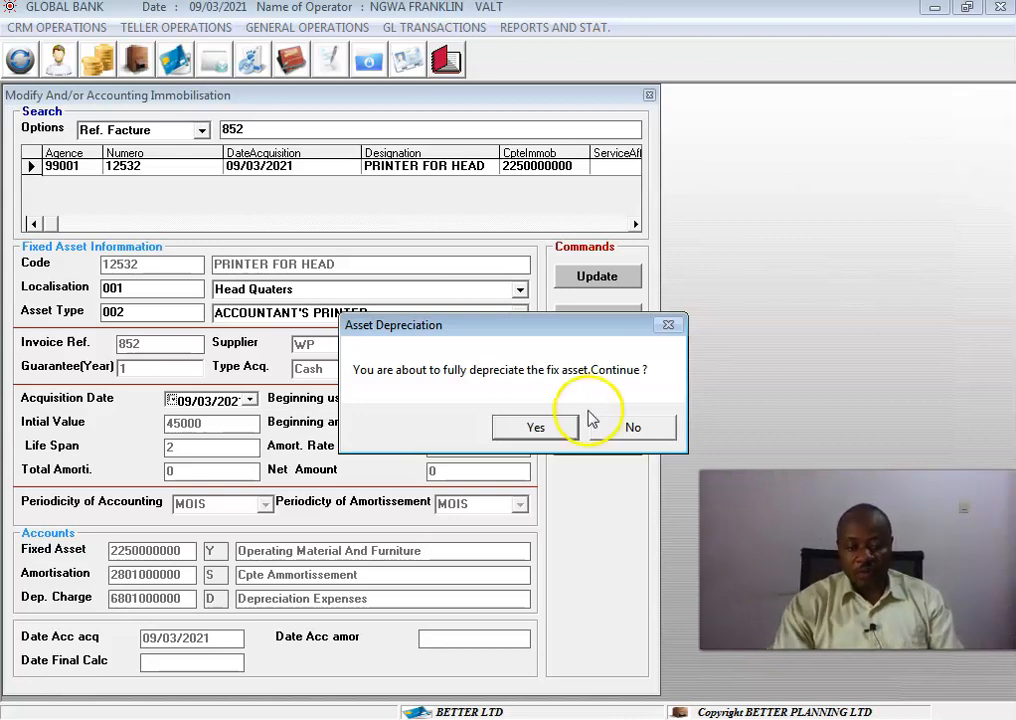
click(599, 437)
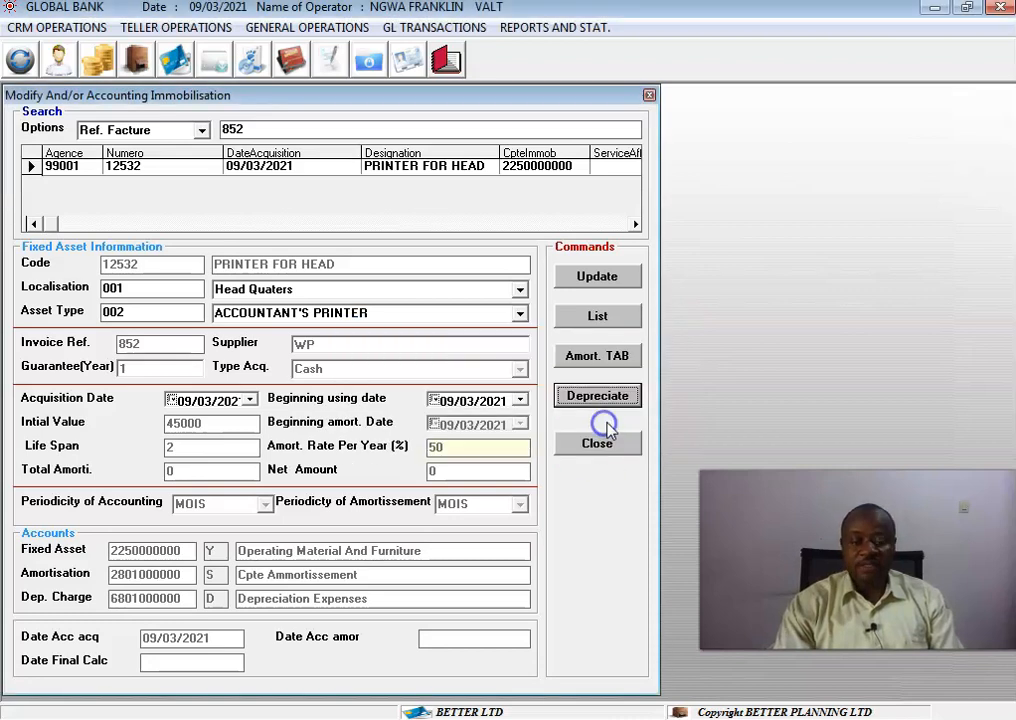